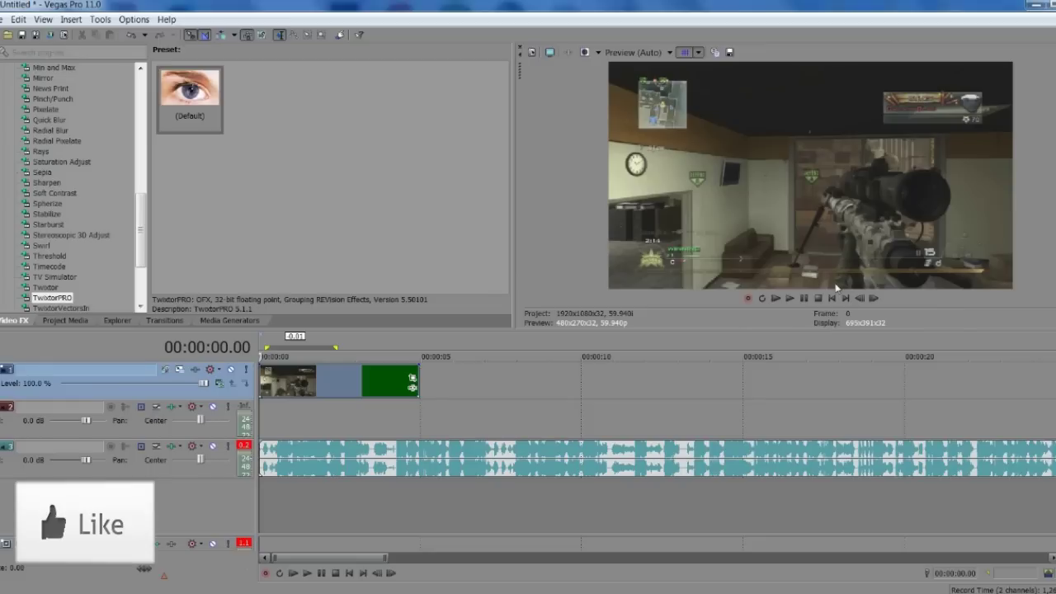
Review the resample, playback rate and undersample rate settings in the video clip's properties
{"action": "scroll", "coordinate": [718, 426], "scroll_direction": "up", "scroll_amount": 4}
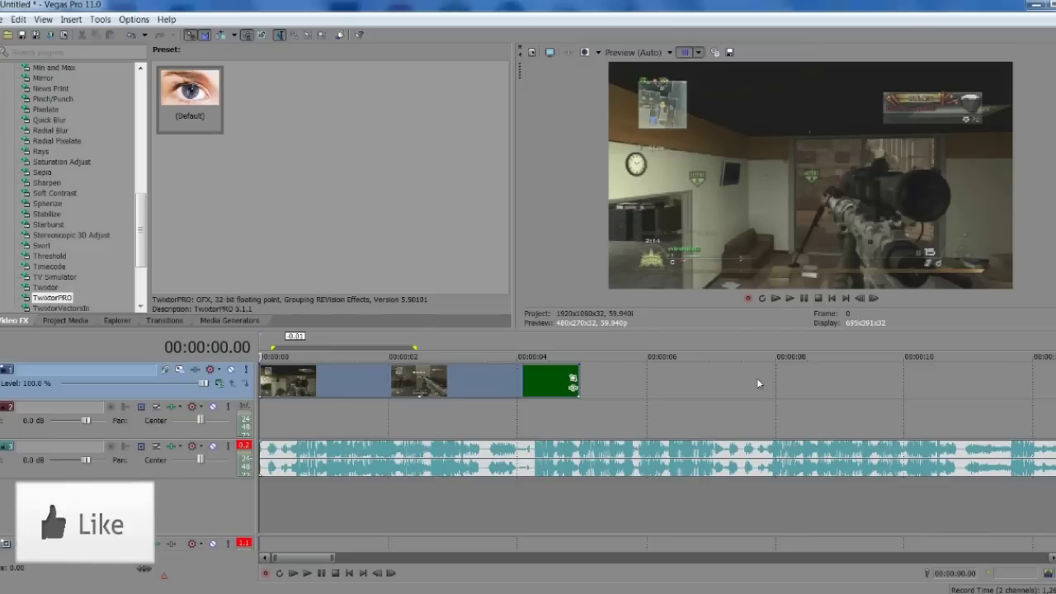
{"action": "scroll", "coordinate": [477, 411], "scroll_direction": "down", "scroll_amount": 4}
{"action": "scroll", "coordinate": [324, 479], "scroll_direction": "up", "scroll_amount": 4}
{"action": "right_click", "coordinate": [387, 394]}
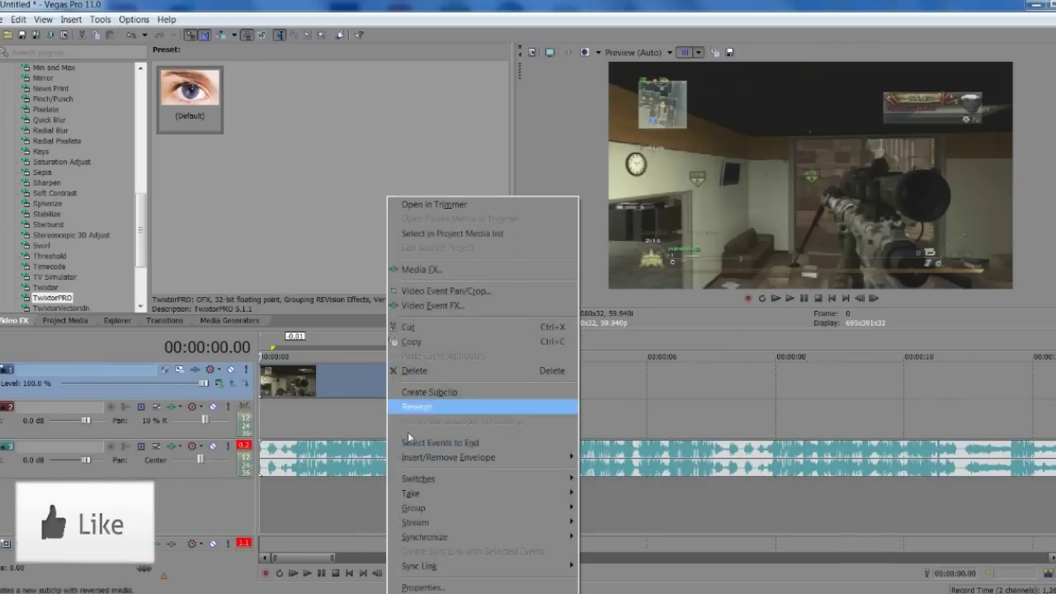
{"action": "left_click", "coordinate": [451, 587]}
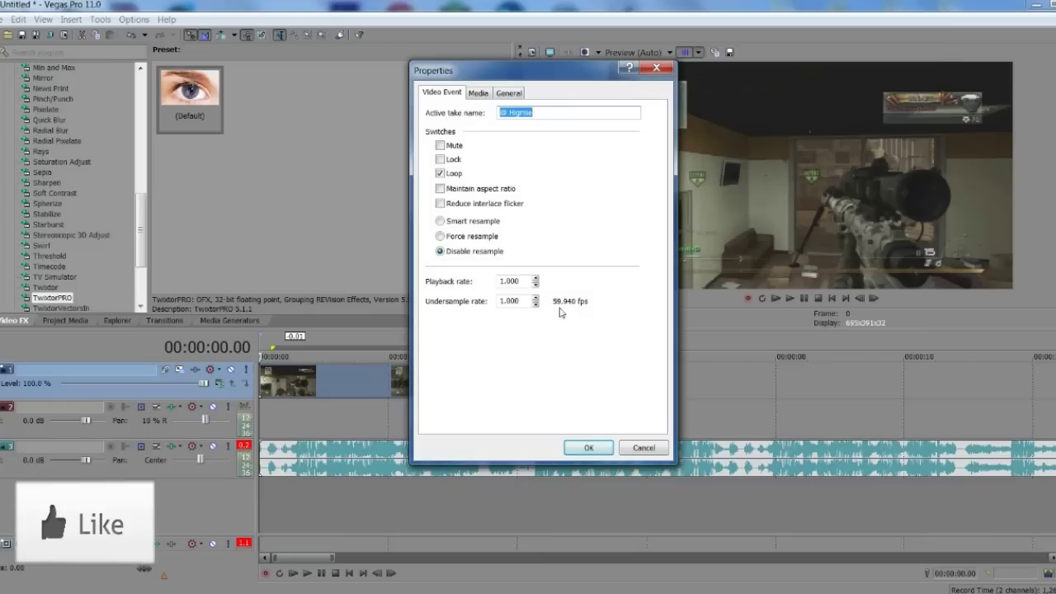
{"action": "left_click", "coordinate": [583, 451]}
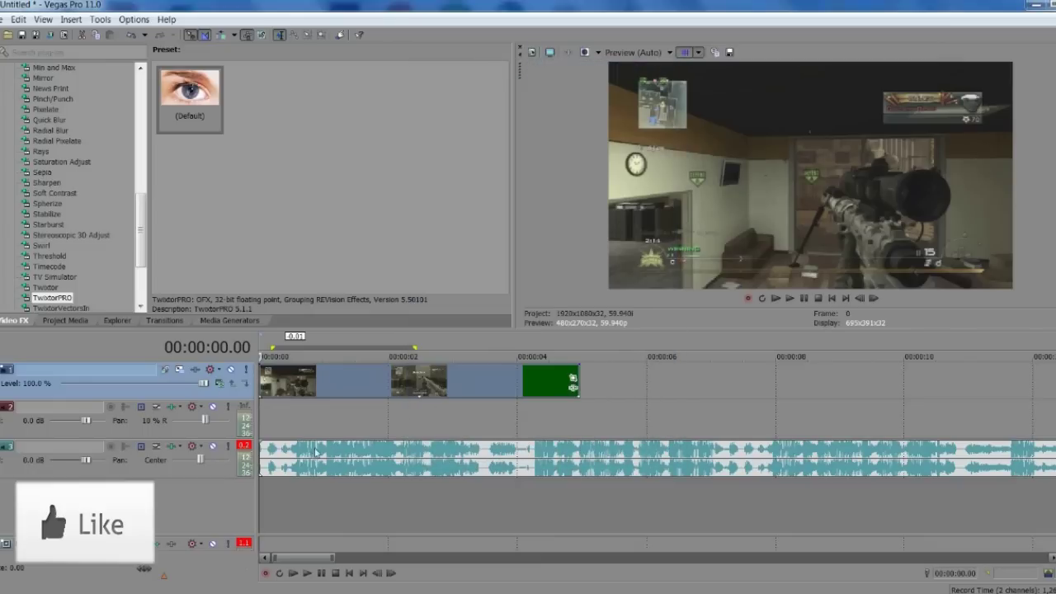
Play the start of the gameplay clip with its music to find the first beat
{"action": "left_click", "coordinate": [298, 451]}
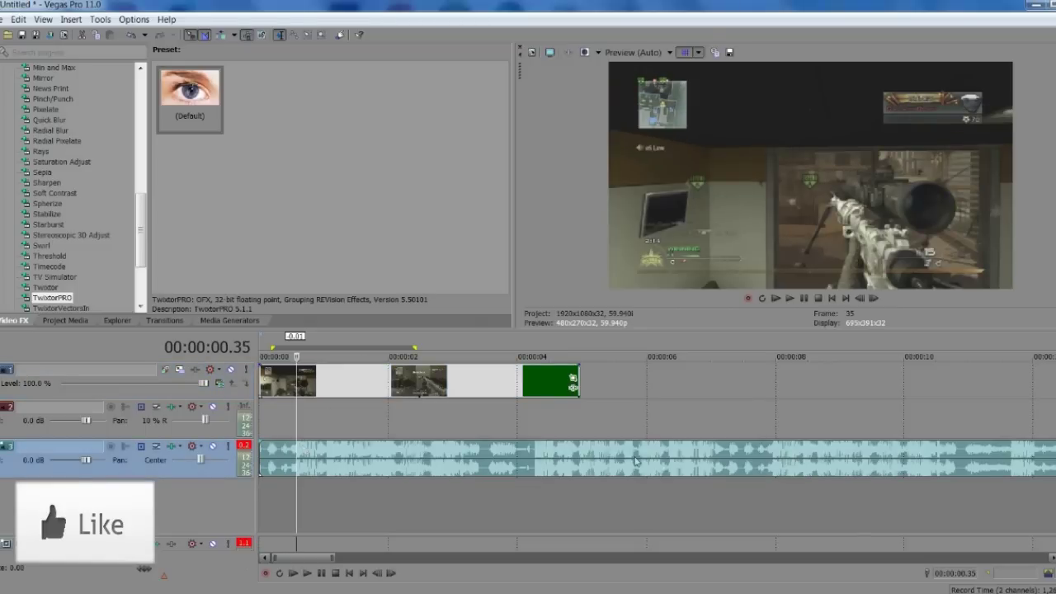
{"action": "left_click", "coordinate": [327, 431]}
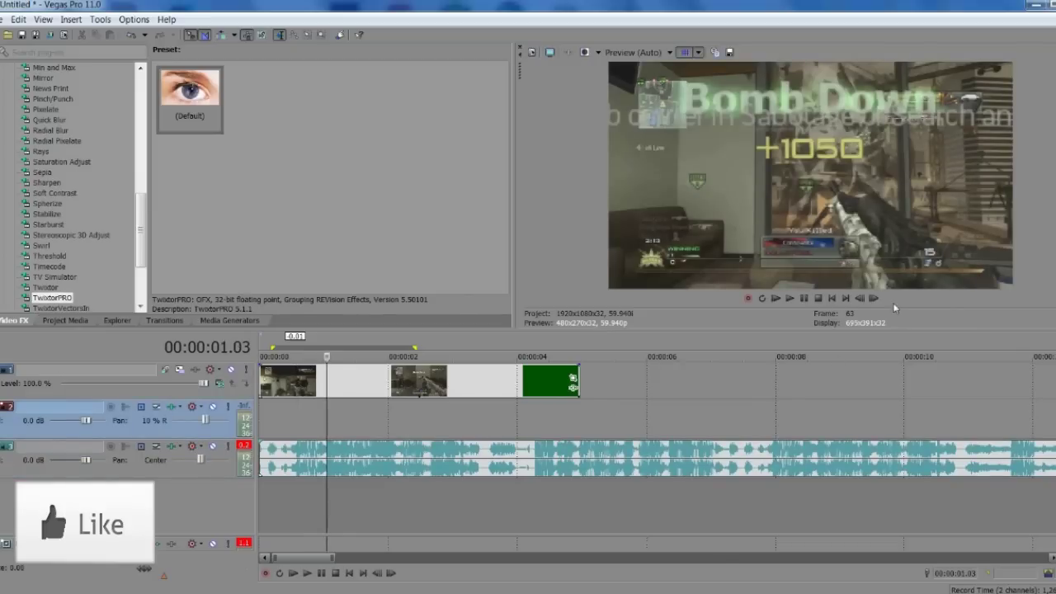
{"action": "left_click", "coordinate": [831, 298]}
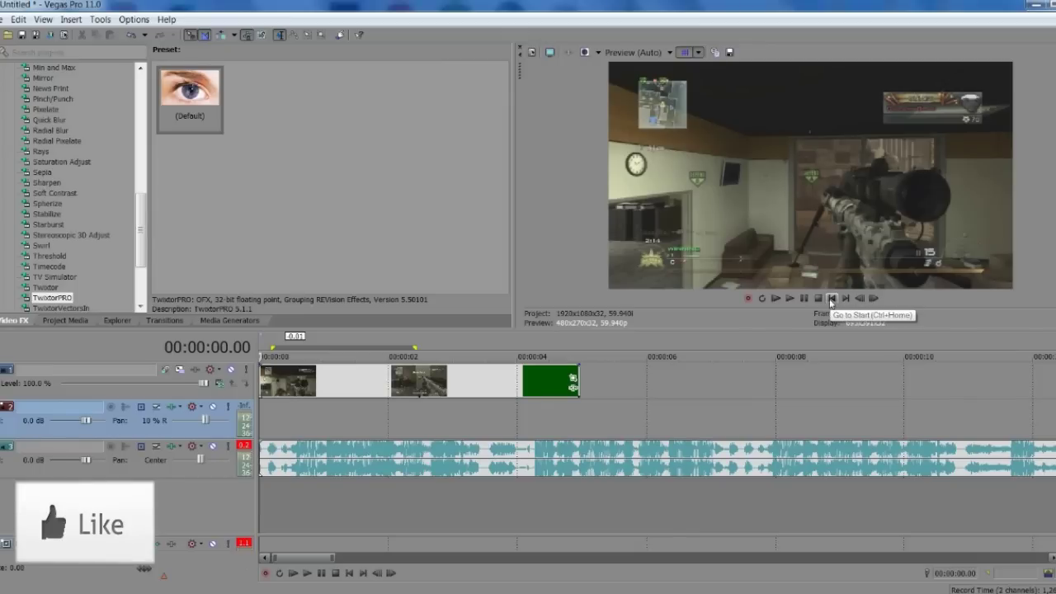
{"action": "scroll", "coordinate": [588, 384], "scroll_direction": "up", "scroll_amount": 2}
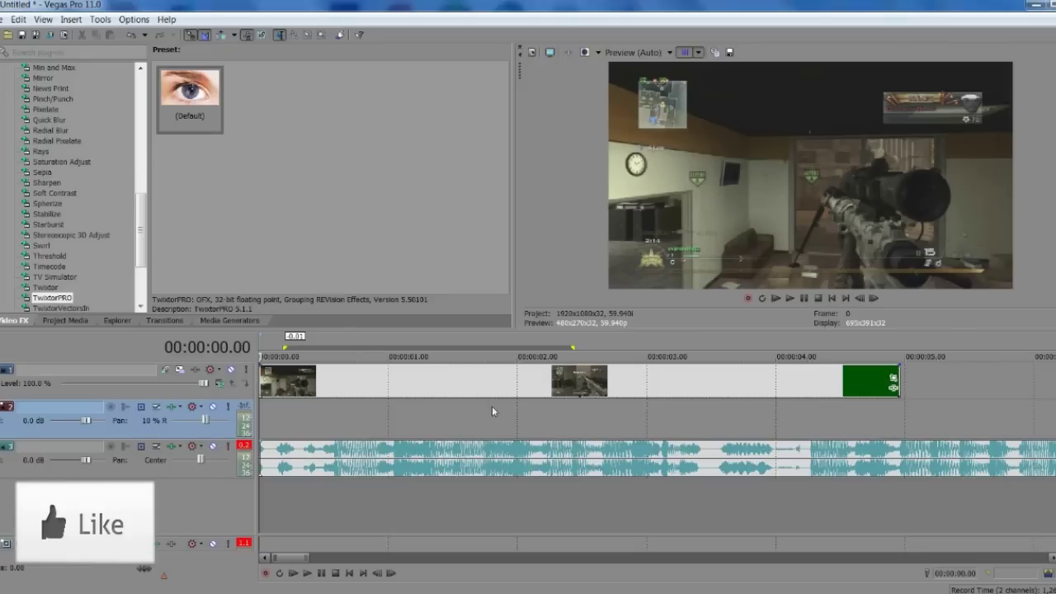
{"action": "left_click", "coordinate": [806, 300]}
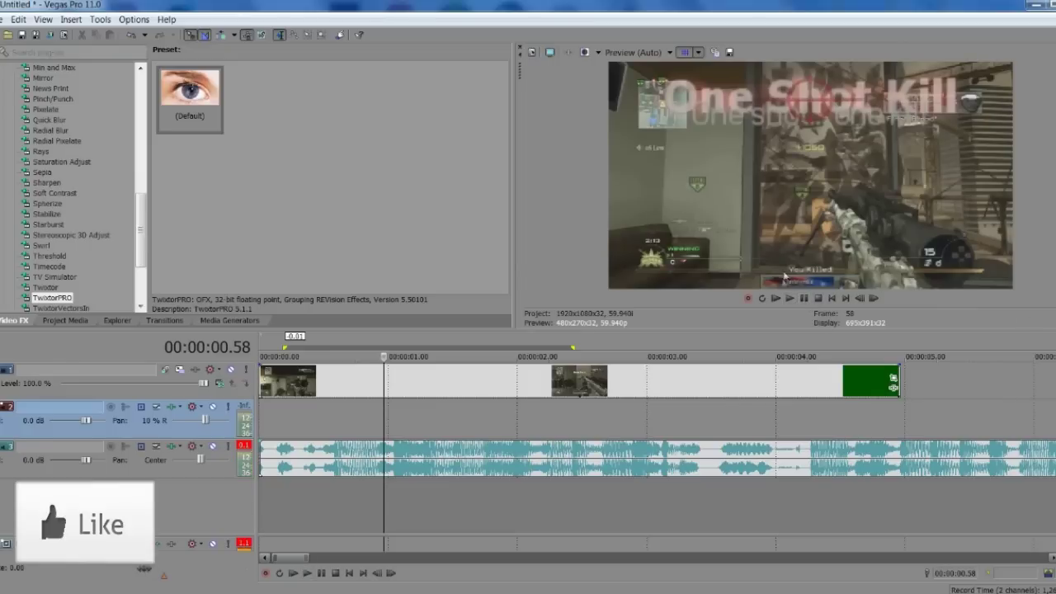
{"action": "left_click", "coordinate": [830, 299]}
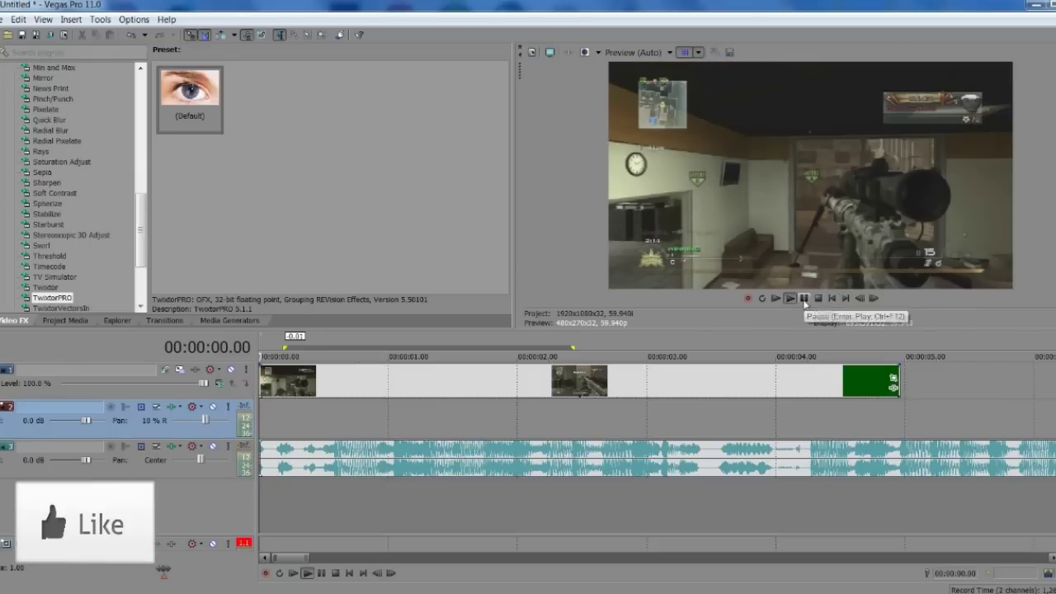
Find the first beat in the audio waveform and place a timeline marker on it at 00:00:01.03
{"action": "left_click", "coordinate": [804, 299]}
{"action": "left_click", "coordinate": [804, 299]}
{"action": "scroll", "coordinate": [744, 415], "scroll_direction": "up", "scroll_amount": 4}
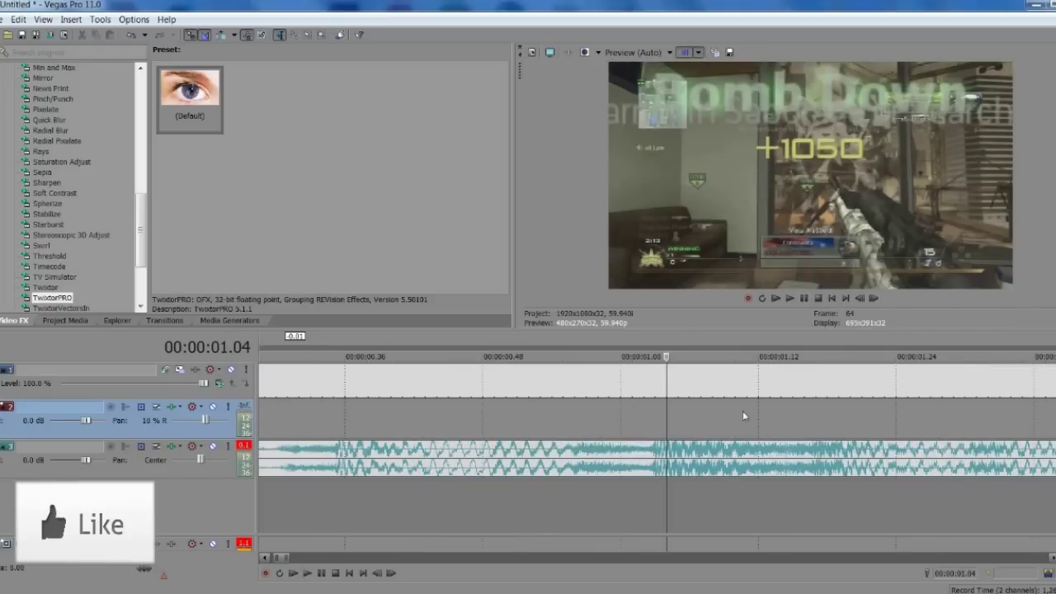
{"action": "scroll", "coordinate": [667, 397], "scroll_direction": "up", "scroll_amount": 1}
{"action": "key", "text": "Left"}
{"action": "key", "text": "Left"}
{"action": "key", "text": "Right"}
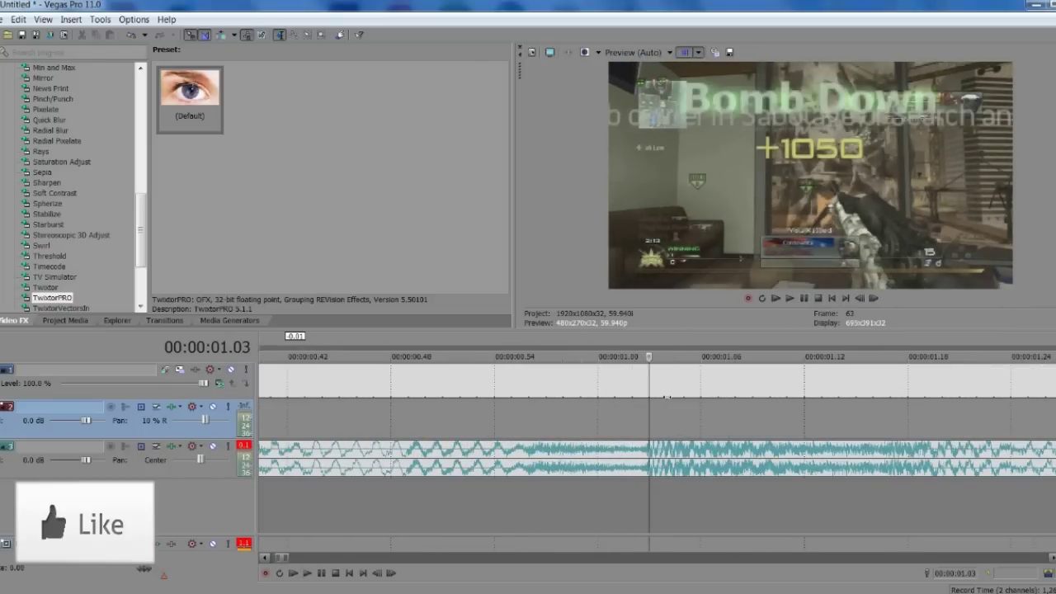
{"action": "scroll", "coordinate": [825, 456], "scroll_direction": "down", "scroll_amount": 4}
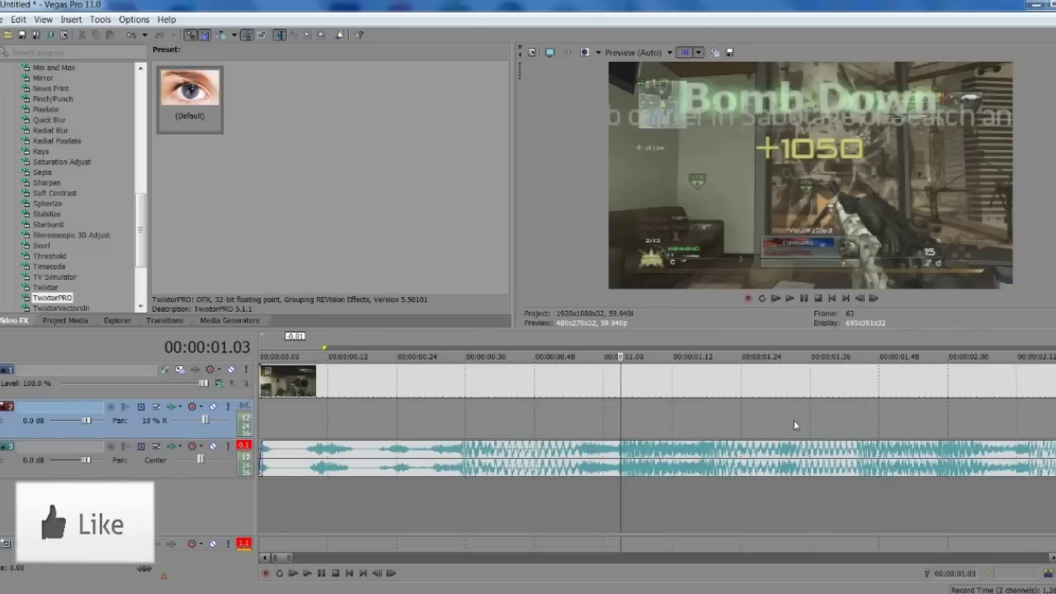
{"action": "key", "text": "m"}
{"action": "key", "text": "Return"}
Play on past marker 1 and place a second marker on the next beat at 00:00:01.17
{"action": "left_click", "coordinate": [476, 418]}
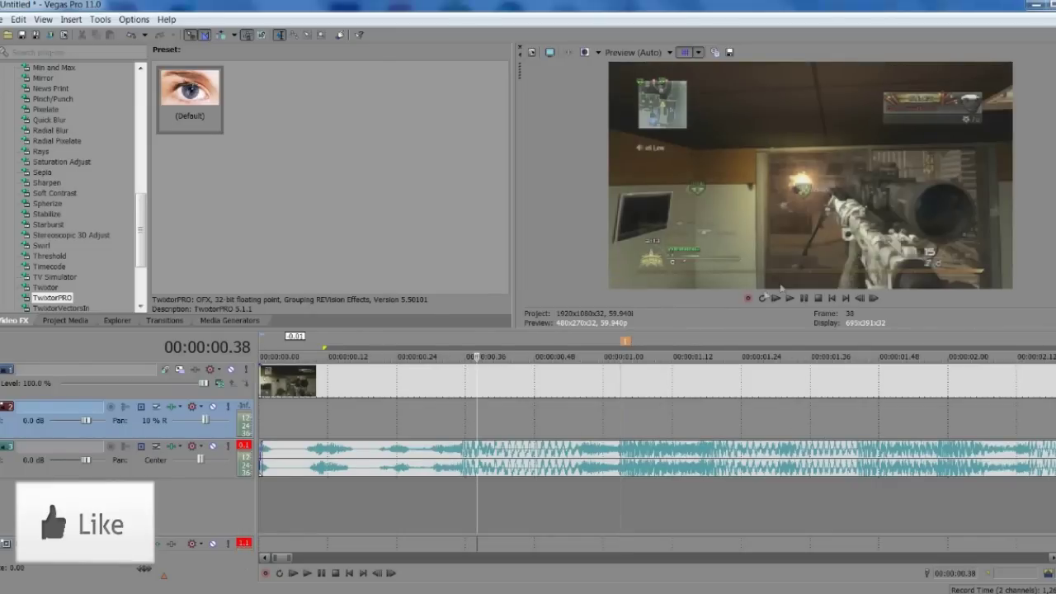
{"action": "left_click", "coordinate": [789, 298]}
{"action": "left_click", "coordinate": [804, 298]}
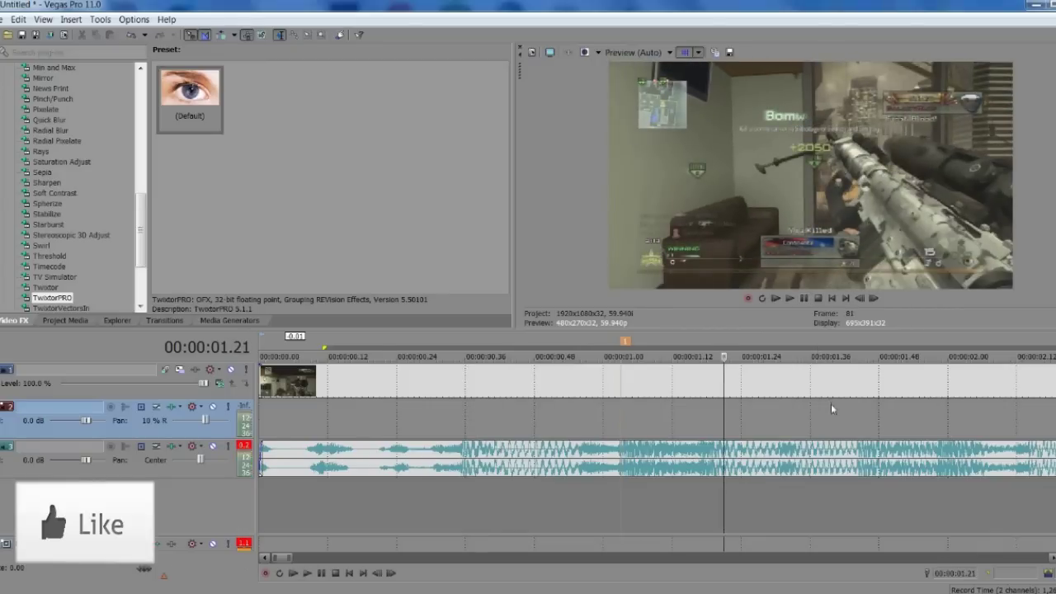
{"action": "scroll", "coordinate": [831, 403], "scroll_direction": "down", "scroll_amount": 2}
{"action": "left_click", "coordinate": [523, 415]}
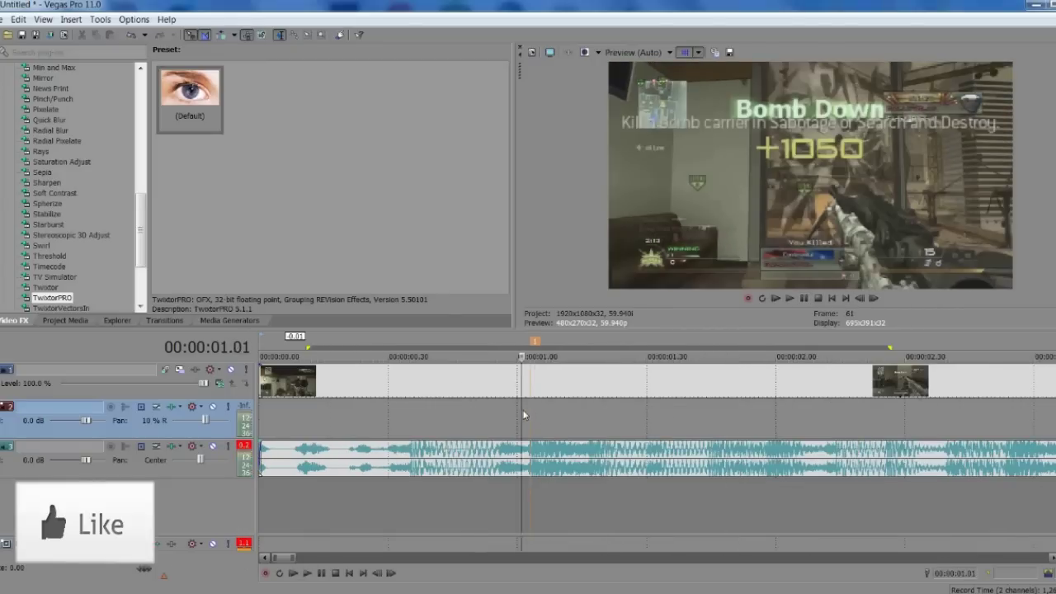
{"action": "left_click", "coordinate": [440, 413]}
{"action": "left_click", "coordinate": [790, 298]}
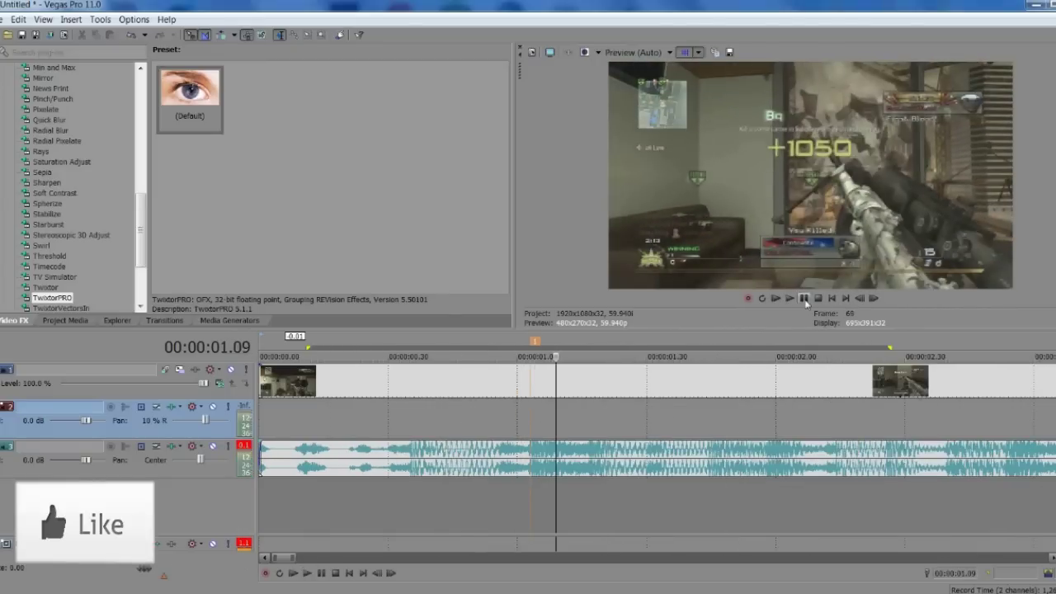
{"action": "left_click", "coordinate": [804, 298]}
{"action": "scroll", "coordinate": [508, 417], "scroll_direction": "up", "scroll_amount": 3}
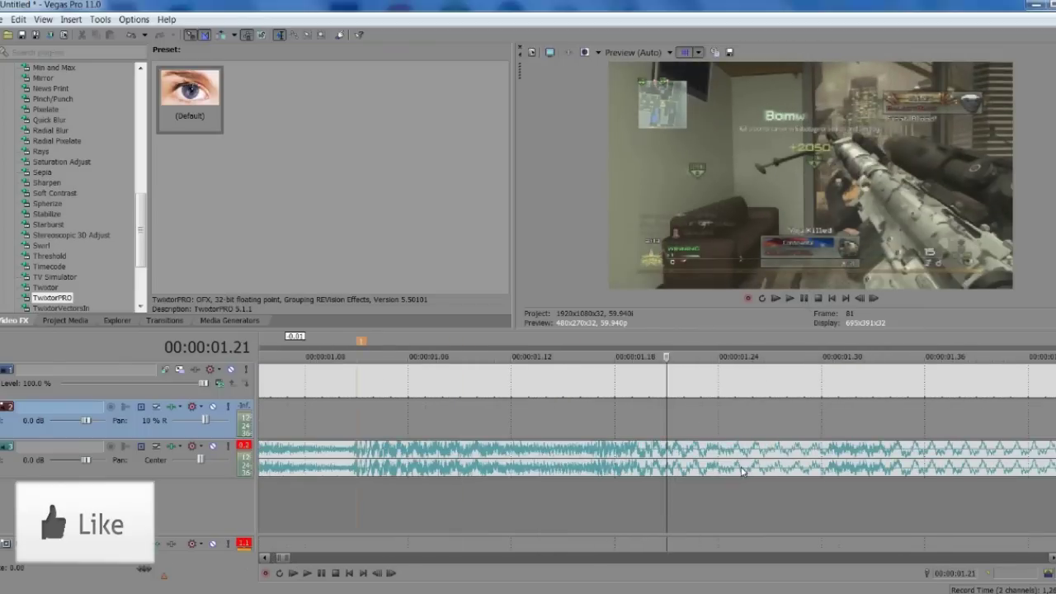
{"action": "left_click", "coordinate": [591, 406]}
{"action": "left_click", "coordinate": [804, 297]}
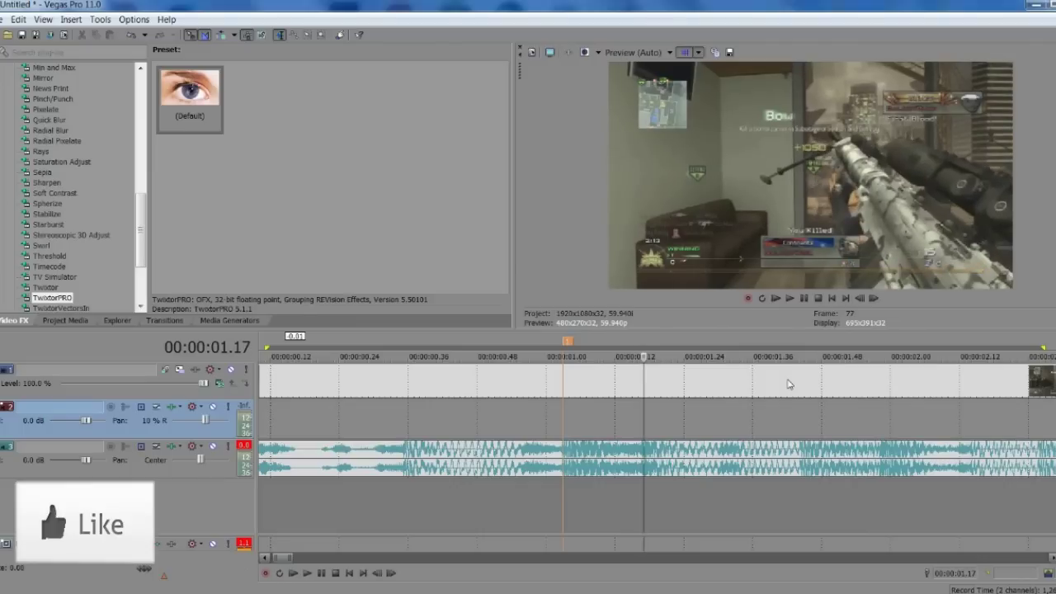
Play through to the third beat and place a marker on it at 00:00:01.44
{"action": "left_click", "coordinate": [570, 392]}
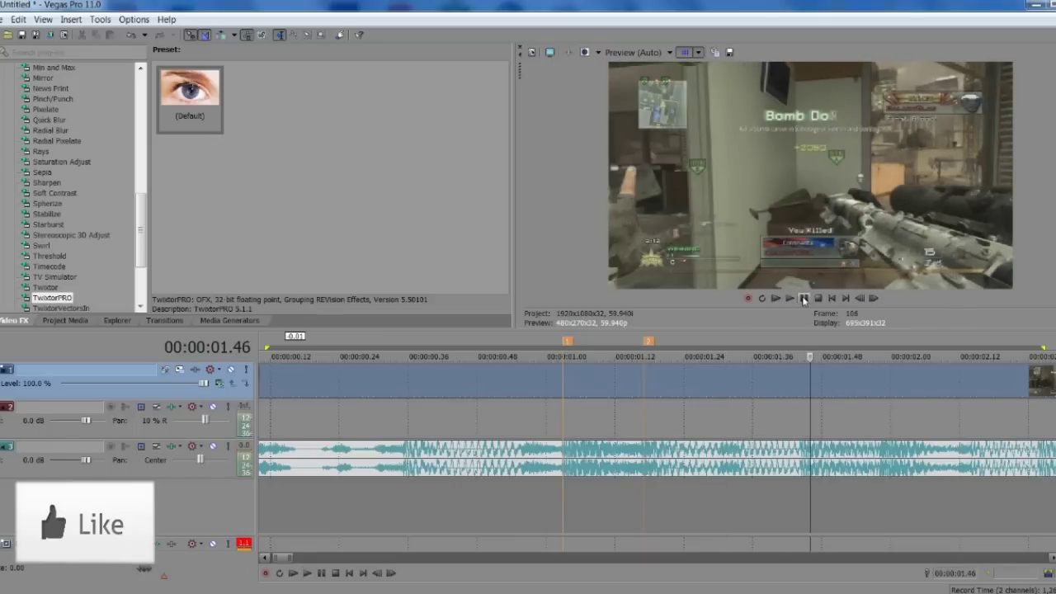
{"action": "key", "text": "Left"}
{"action": "key", "text": "Left"}
{"action": "key", "text": "m"}
Play through to the fourth beat and place a marker on it at 00:00:01.58
{"action": "left_click", "coordinate": [597, 377]}
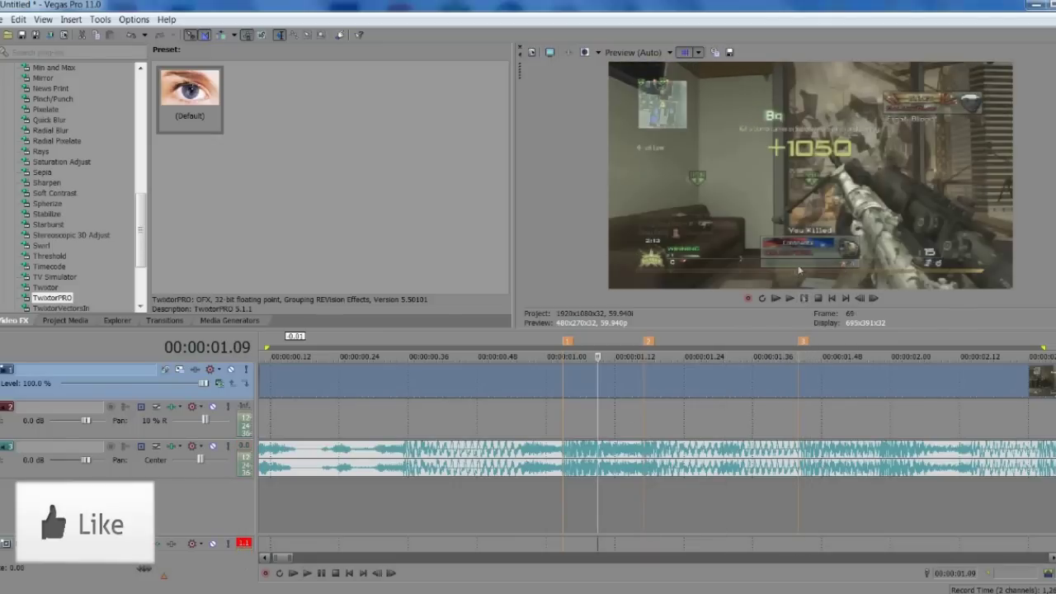
{"action": "left_click", "coordinate": [803, 299]}
{"action": "left_click", "coordinate": [805, 299]}
{"action": "scroll", "coordinate": [874, 369], "scroll_direction": "up", "scroll_amount": 2}
{"action": "key", "text": "Left"}
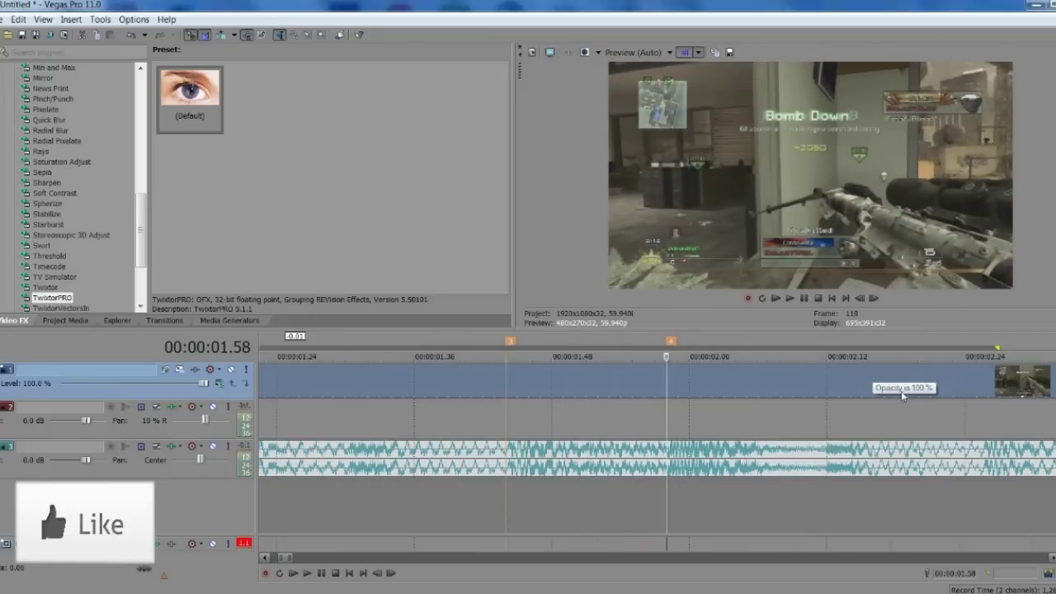
Split the video clip at 00:00:00.58, five frames before marker 1
{"action": "scroll", "coordinate": [901, 391], "scroll_direction": "down", "scroll_amount": 5}
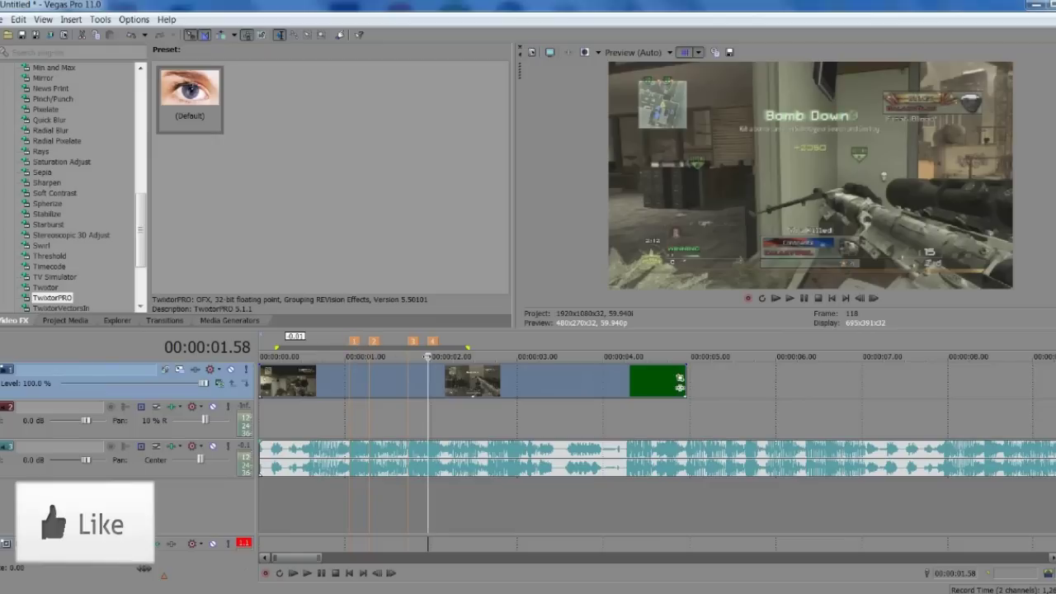
{"action": "left_click", "coordinate": [348, 415]}
{"action": "scroll", "coordinate": [585, 396], "scroll_direction": "up", "scroll_amount": 3}
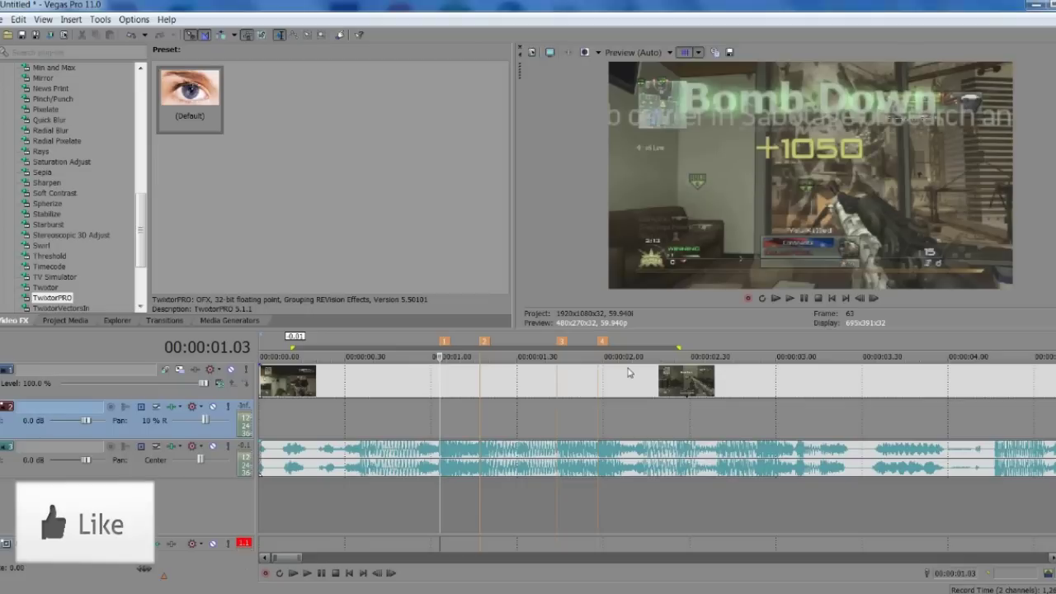
{"action": "left_click", "coordinate": [422, 409]}
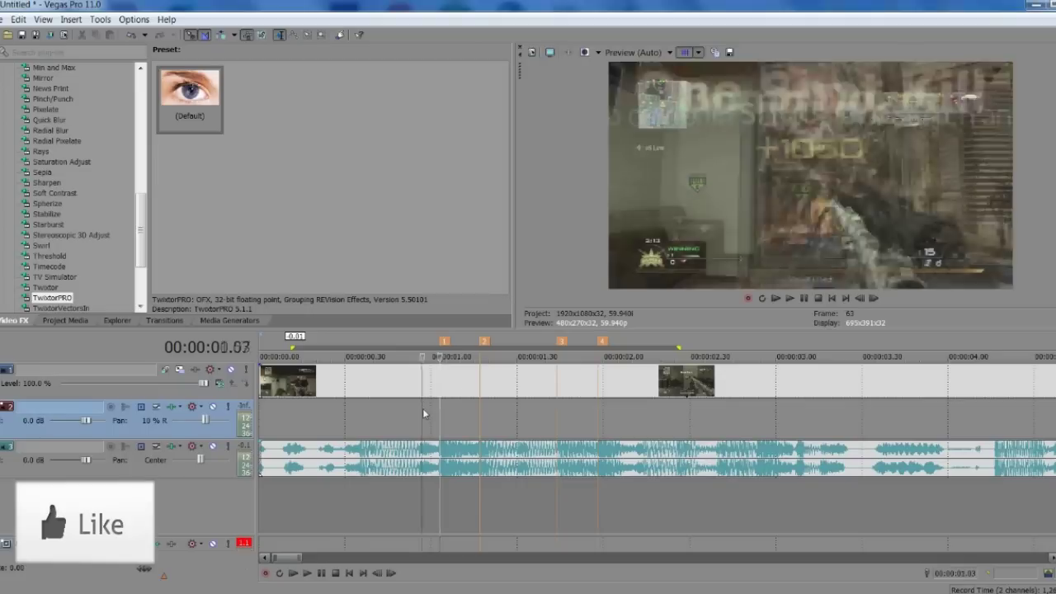
{"action": "left_click", "coordinate": [446, 345]}
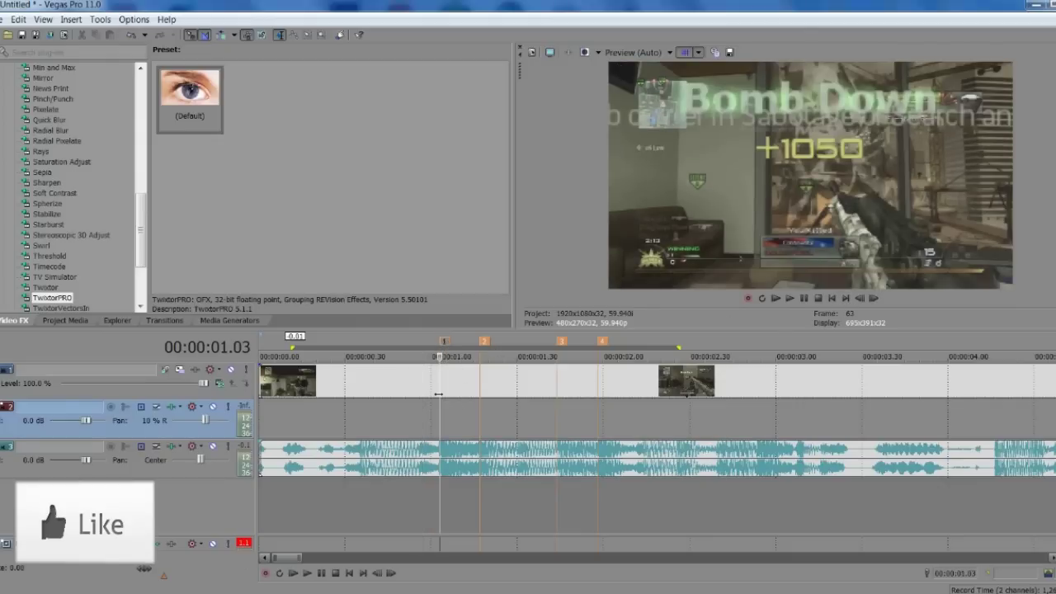
{"action": "scroll", "coordinate": [444, 395], "scroll_direction": "up", "scroll_amount": 3}
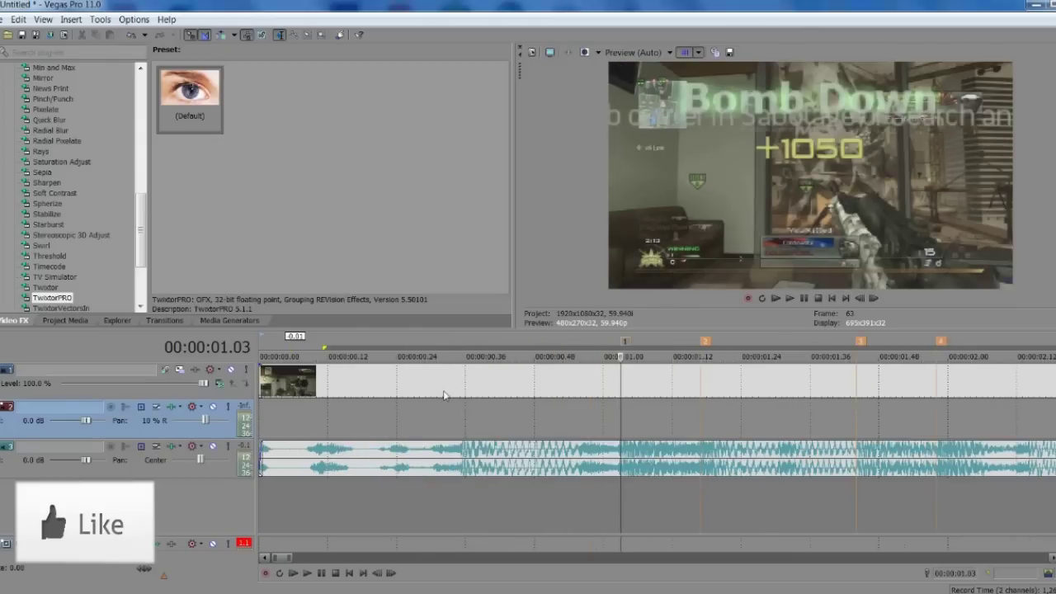
{"action": "left_click", "coordinate": [597, 386]}
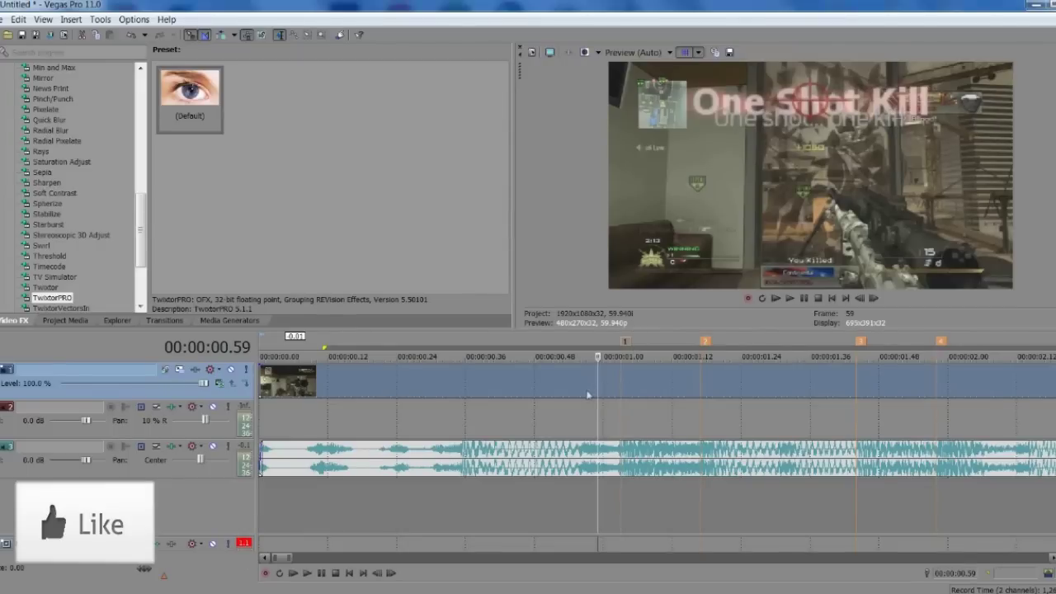
{"action": "left_click", "coordinate": [618, 384]}
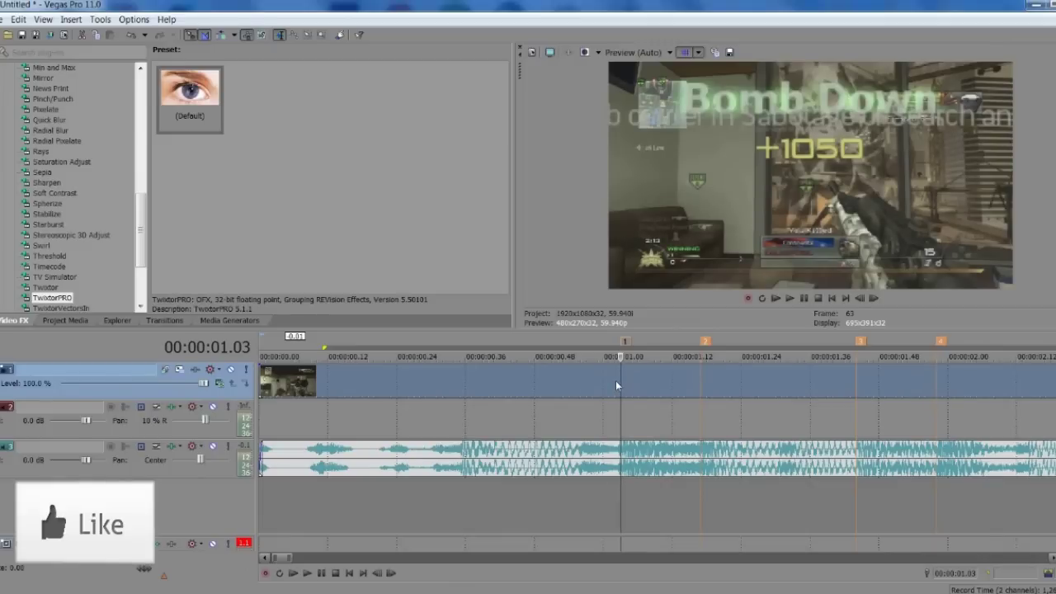
{"action": "key", "text": "Left"}
{"action": "key", "text": "Left"}
{"action": "key", "text": "Left"}
{"action": "key", "text": "Left"}
{"action": "key", "text": "Left"}
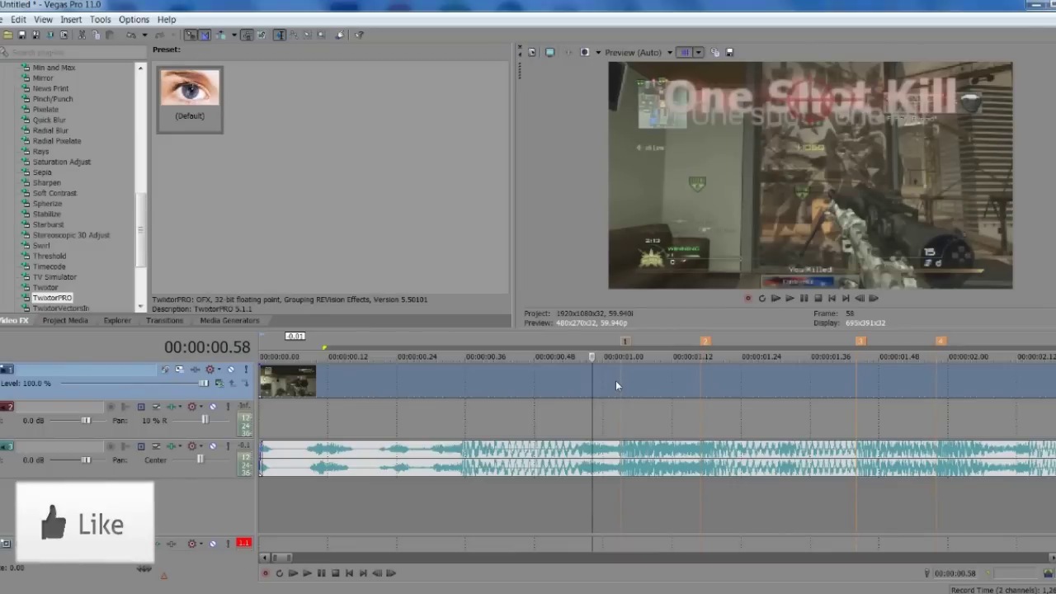
{"action": "key", "text": "s"}
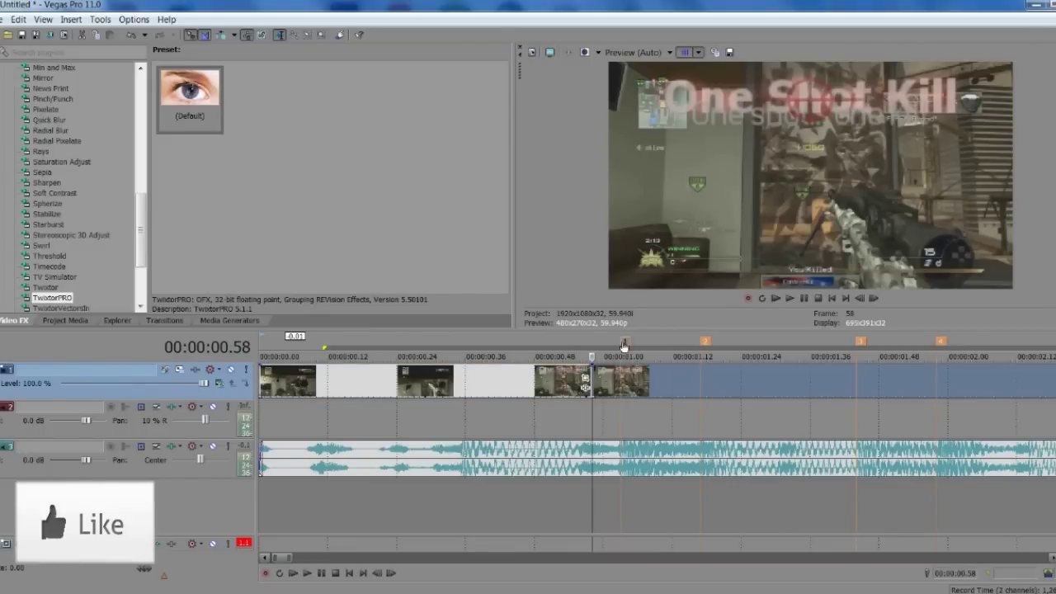
Play on from marker 1 and split the video clip again at 00:00:01.12
{"action": "left_click", "coordinate": [623, 342]}
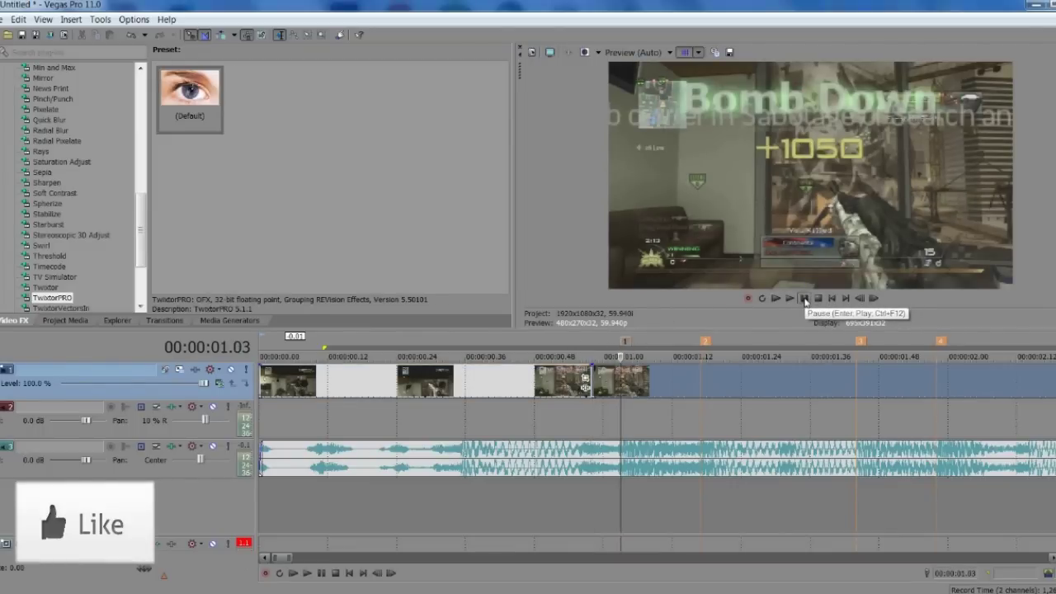
{"action": "left_click", "coordinate": [804, 299]}
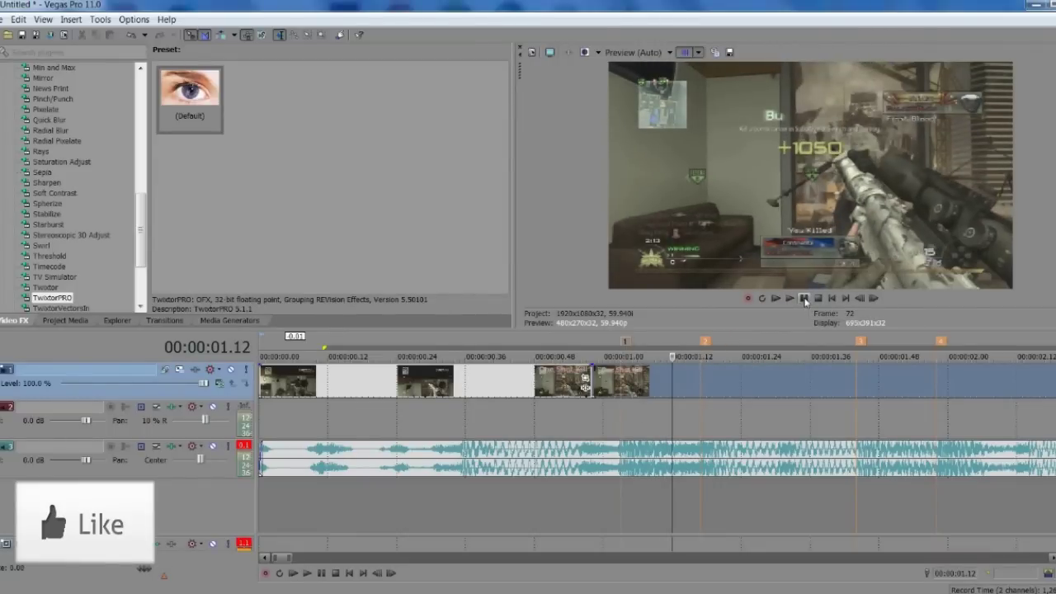
{"action": "key", "text": "Right"}
{"action": "key", "text": "Left"}
{"action": "key", "text": "Left"}
{"action": "key", "text": "Right"}
{"action": "key", "text": "Left"}
{"action": "key", "text": "Left"}
{"action": "key", "text": "Left"}
{"action": "key", "text": "Right"}
{"action": "key", "text": "Right"}
{"action": "key", "text": "Left"}
{"action": "key", "text": "Left"}
{"action": "key", "text": "Right"}
{"action": "key", "text": "Right"}
{"action": "key", "text": "ctrl+v"}
Start the last video segment two frames later and trim the end of the middle segment back to marker 1
{"action": "left_click_drag", "start_coordinate": [692, 384], "coordinate": [685, 359]}
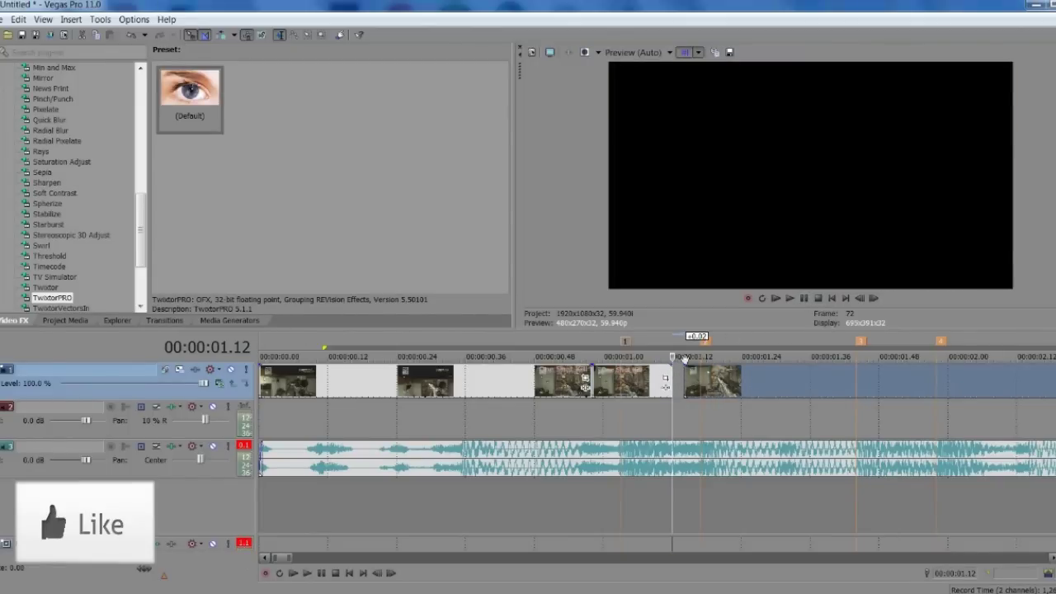
{"action": "left_click", "coordinate": [662, 378]}
{"action": "left_click_drag", "start_coordinate": [661, 378], "coordinate": [619, 378]}
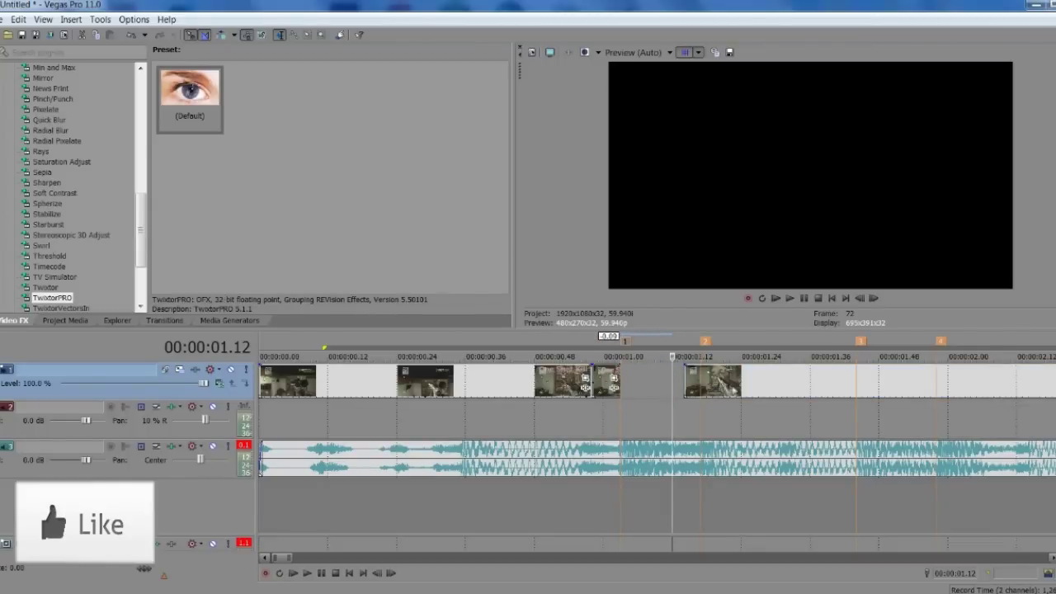
Play the edit around marker 1 and move the last video segment back so it starts at marker 1
{"action": "left_click", "coordinate": [597, 421]}
{"action": "left_click", "coordinate": [562, 419]}
{"action": "key", "text": "space"}
{"action": "left_click", "coordinate": [805, 299]}
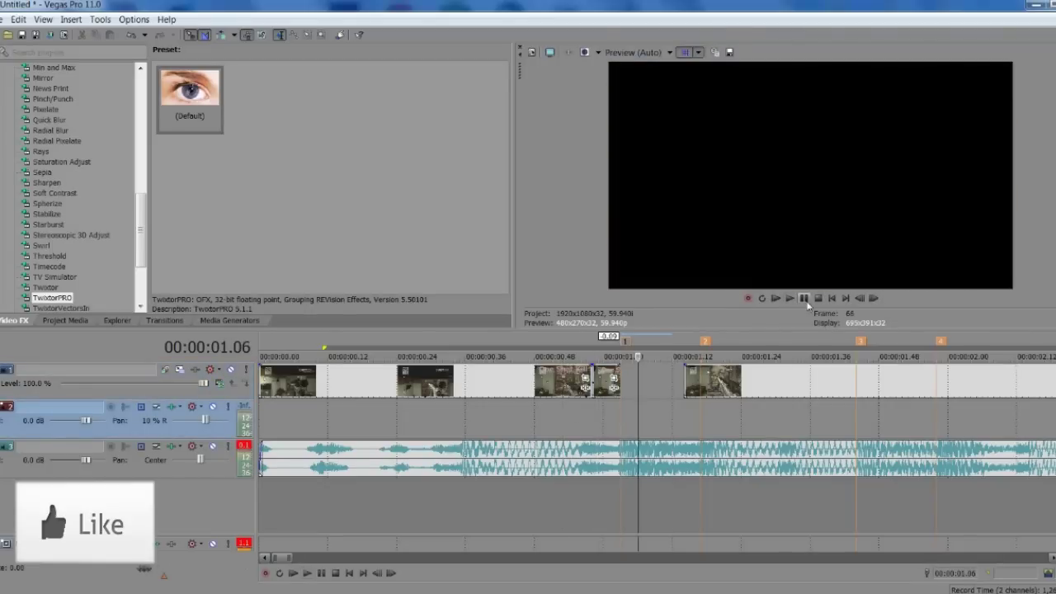
{"action": "left_click_drag", "start_coordinate": [726, 386], "coordinate": [655, 376]}
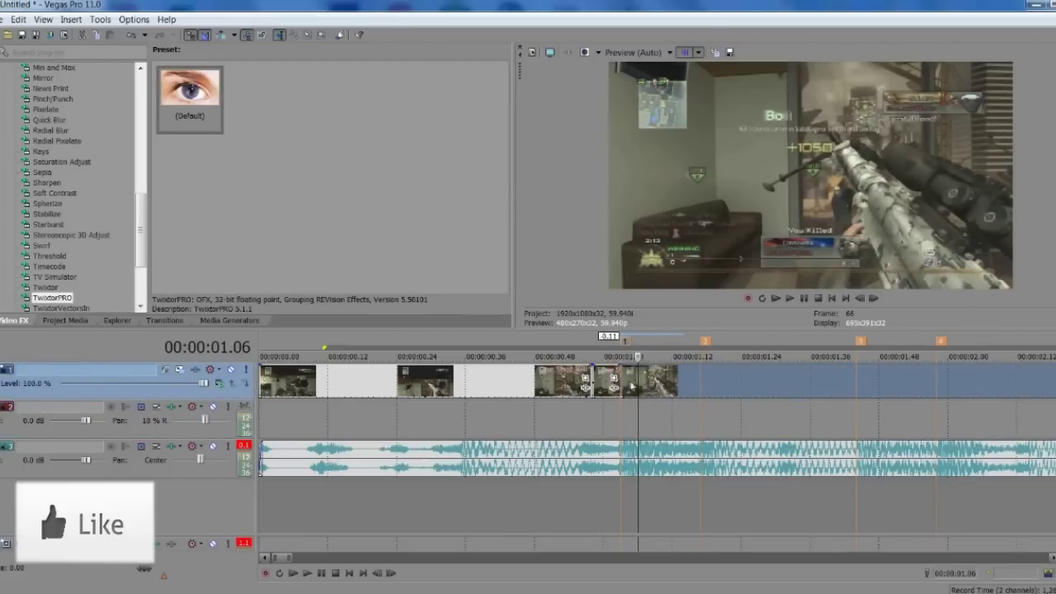
Split the last video segment at 00:00:01.06, three frames after marker 1, and shift the remainder 17 frames later
{"action": "left_click", "coordinate": [620, 377]}
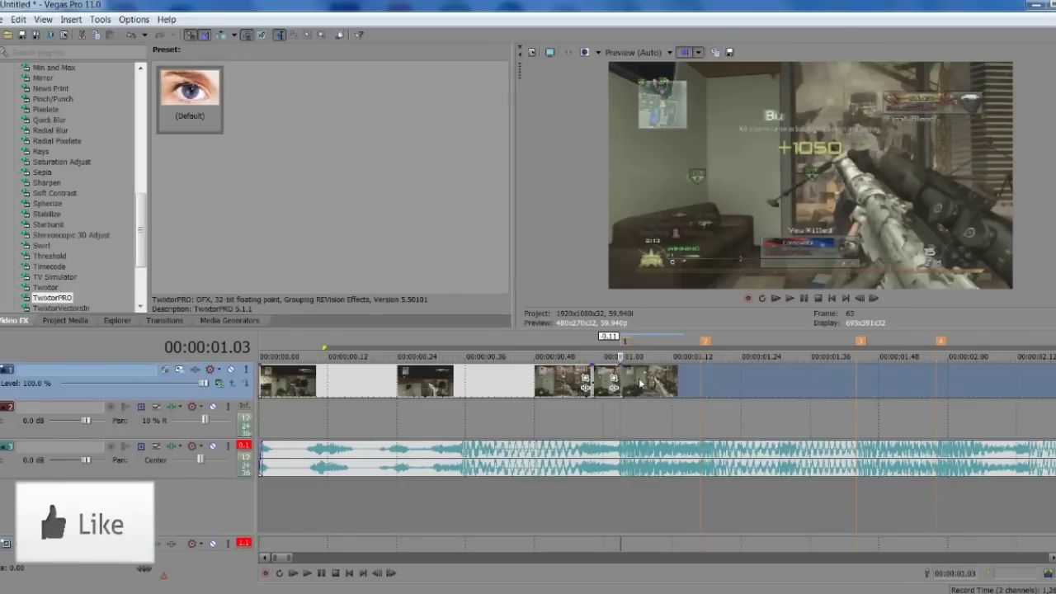
{"action": "key", "text": "Right"}
{"action": "key", "text": "Right"}
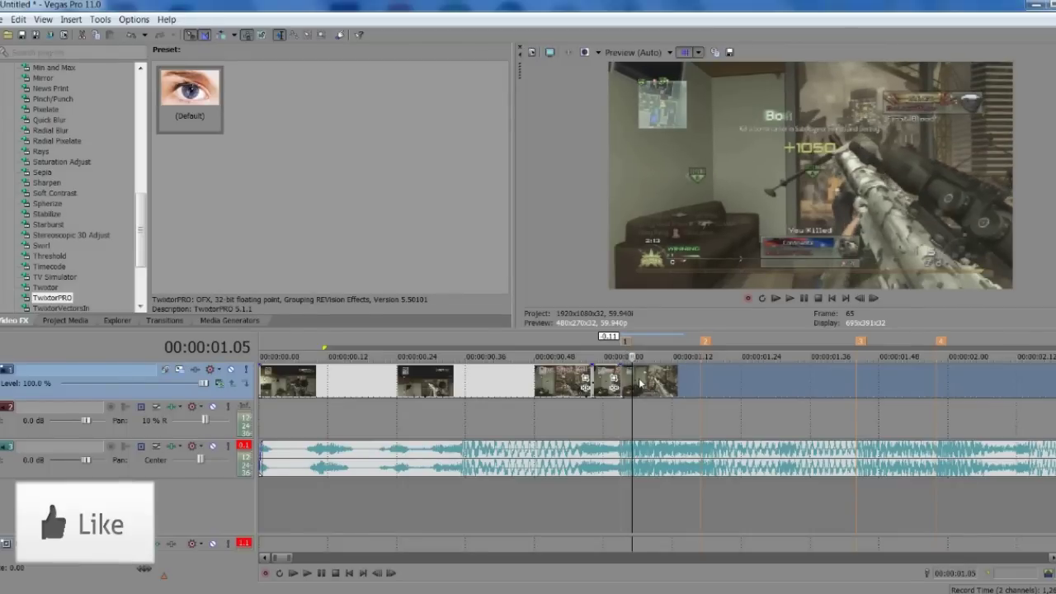
{"action": "key", "text": "Right"}
{"action": "key", "text": "s"}
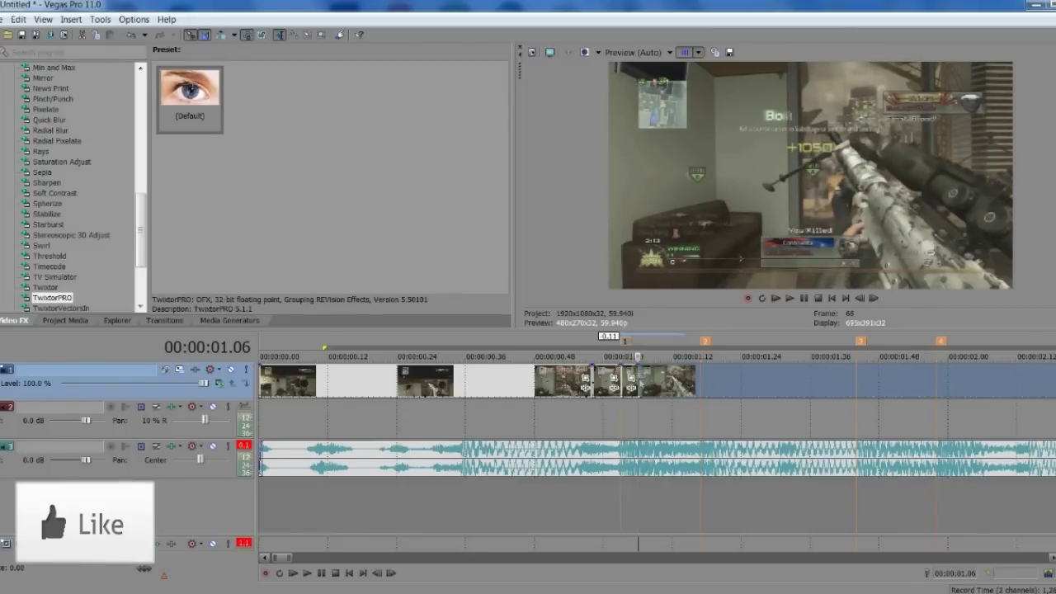
{"action": "left_click_drag", "start_coordinate": [660, 383], "coordinate": [748, 381]}
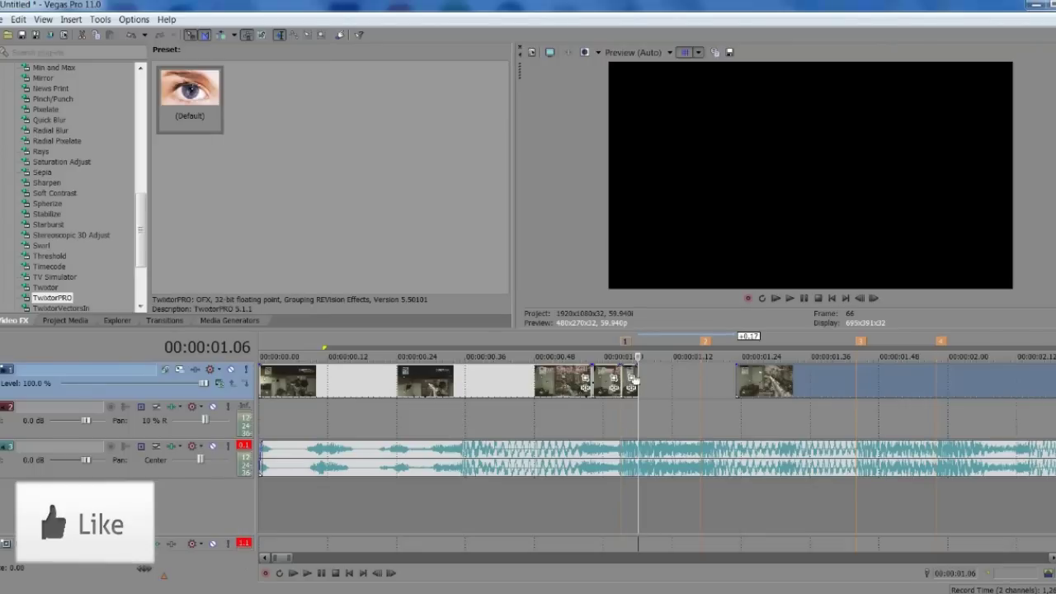
Extend the short segment after marker 1 by seven frames and apply TwixtorPRO to it with Speed % set to 2
{"action": "left_click_drag", "start_coordinate": [635, 382], "coordinate": [678, 376]}
{"action": "left_click_drag", "start_coordinate": [189, 98], "coordinate": [647, 385]}
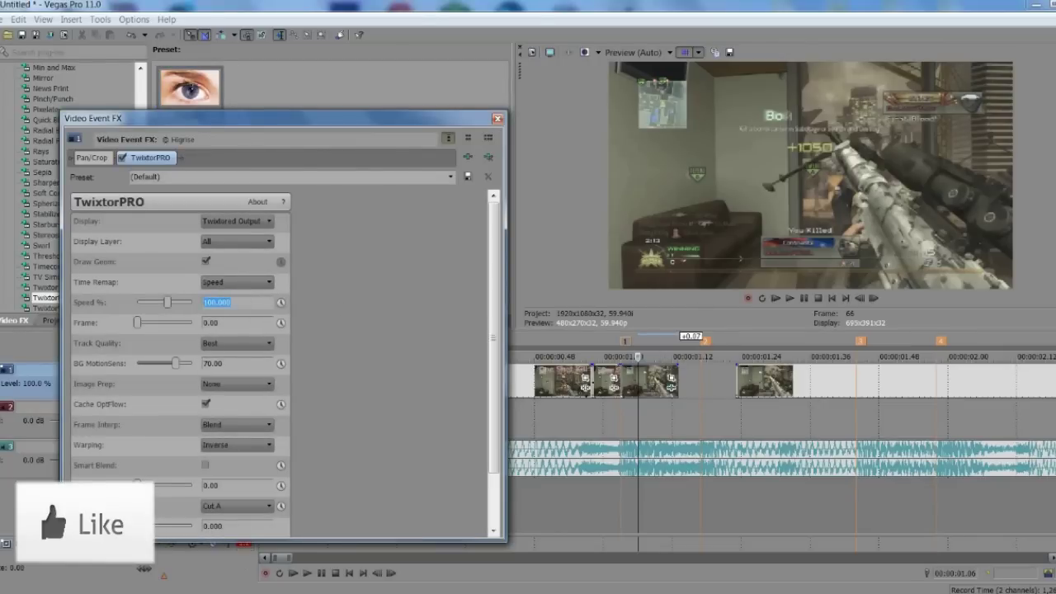
{"action": "type", "text": "2"}
{"action": "key", "text": "Return"}
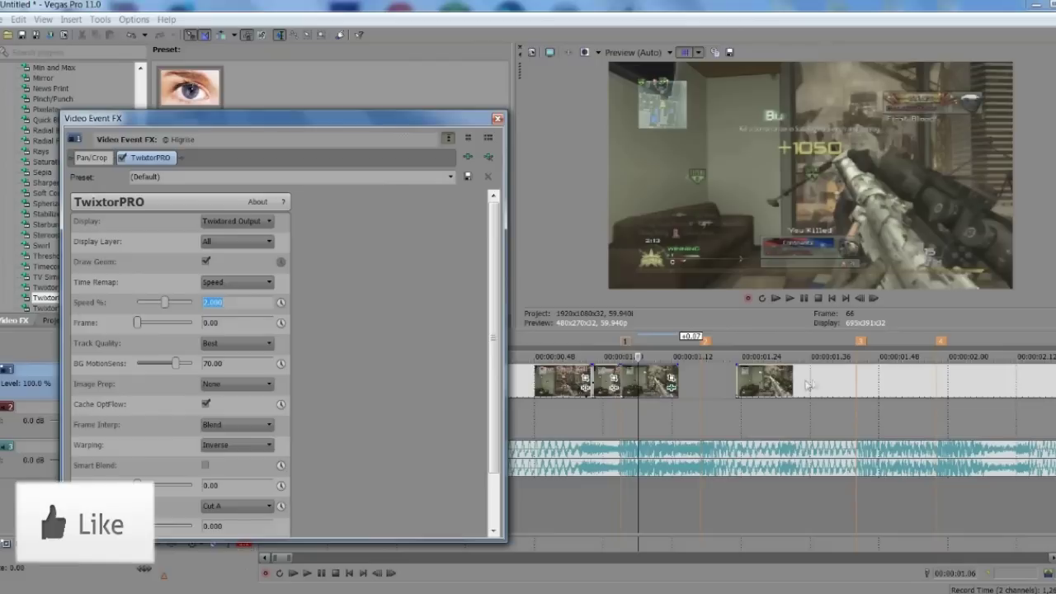
{"action": "left_click", "coordinate": [497, 120]}
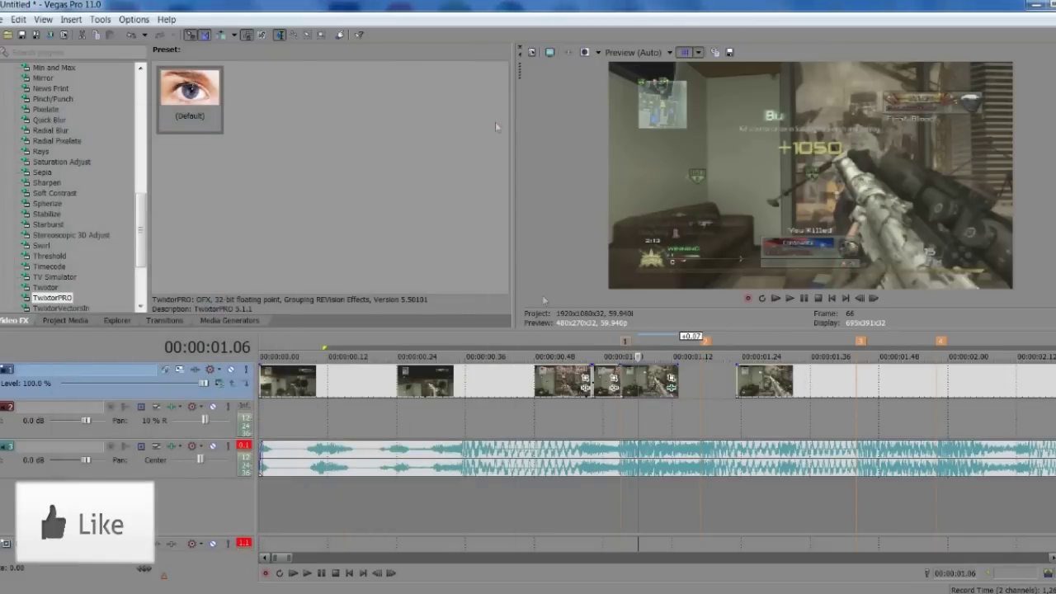
Select the range from 00:00:00.53 to 00:00:01.15 and play it to check the slowed segment
{"action": "left_click_drag", "start_coordinate": [690, 418], "coordinate": [562, 410]}
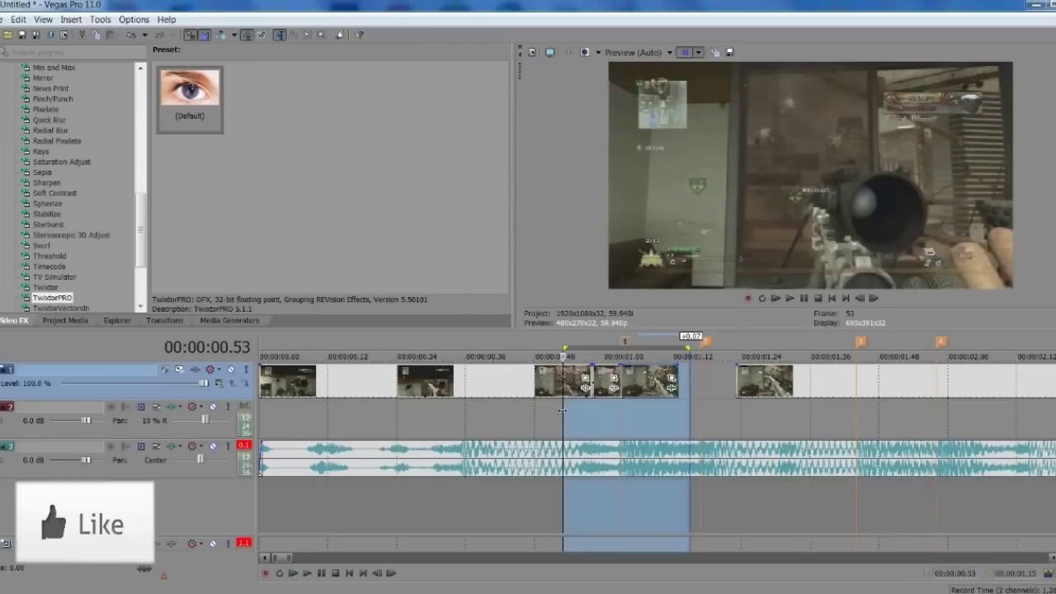
{"action": "key", "text": "space"}
{"action": "left_click", "coordinate": [807, 300]}
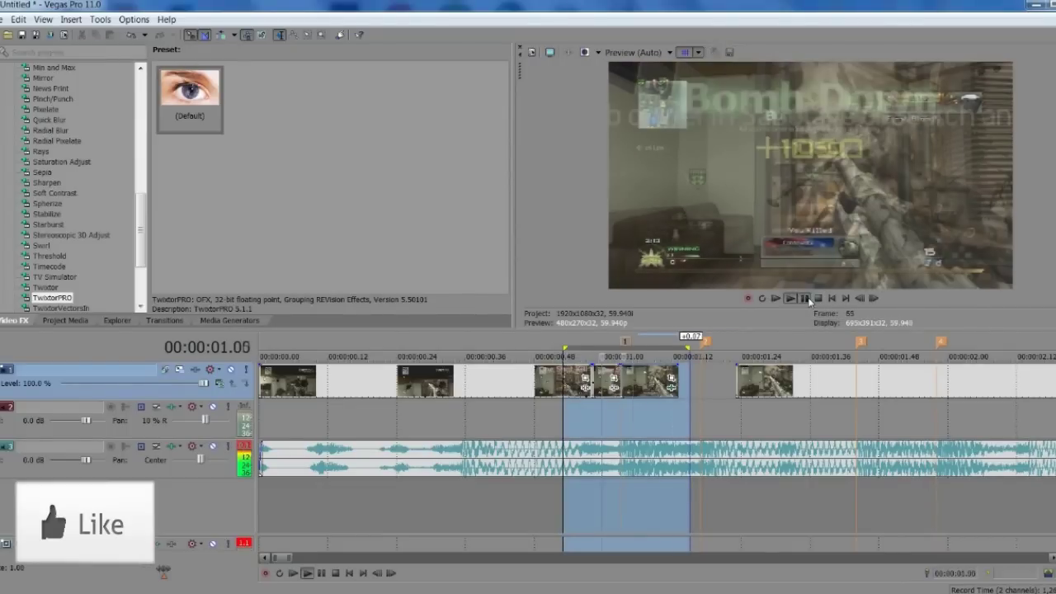
{"action": "left_click", "coordinate": [807, 300]}
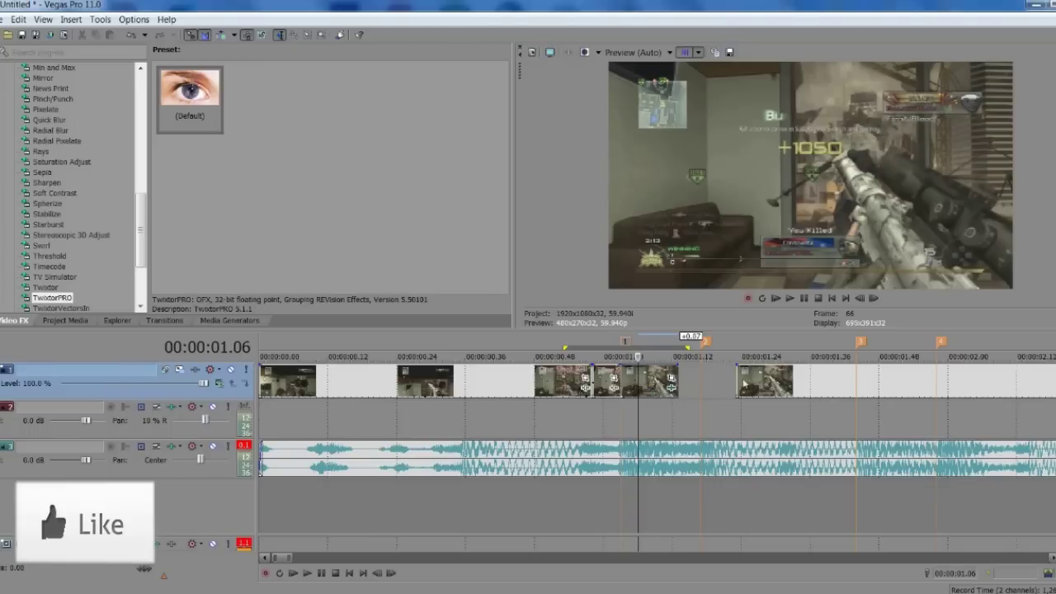
Fine-tune the end of the slowed segment so it finishes at 00:00:01.14, before marker 2
{"action": "left_click_drag", "start_coordinate": [673, 376], "coordinate": [697, 357]}
{"action": "left_click", "coordinate": [700, 356]}
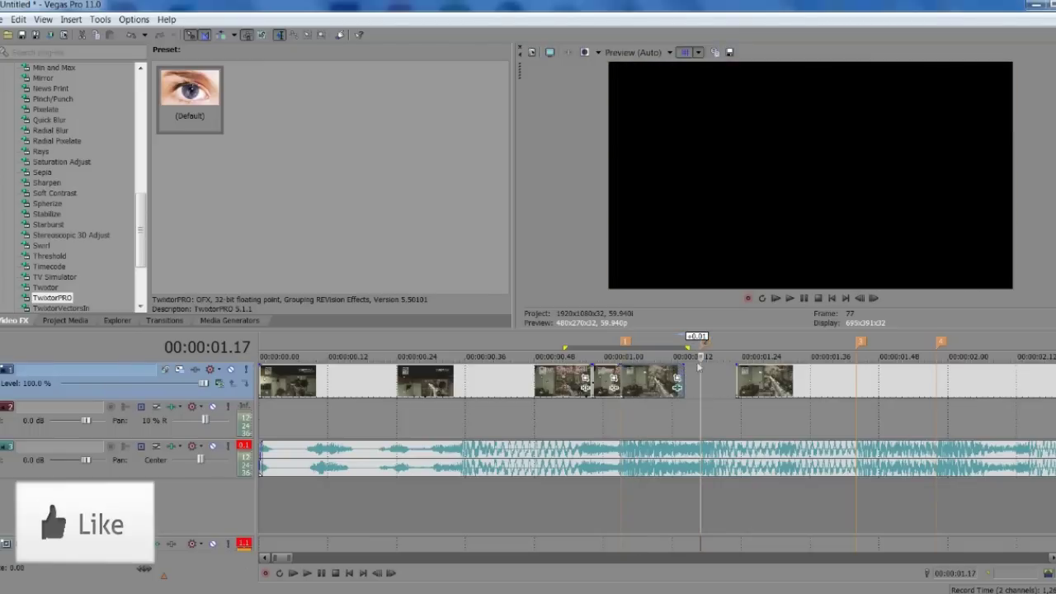
{"action": "scroll", "coordinate": [660, 381], "scroll_direction": "up", "scroll_amount": 2}
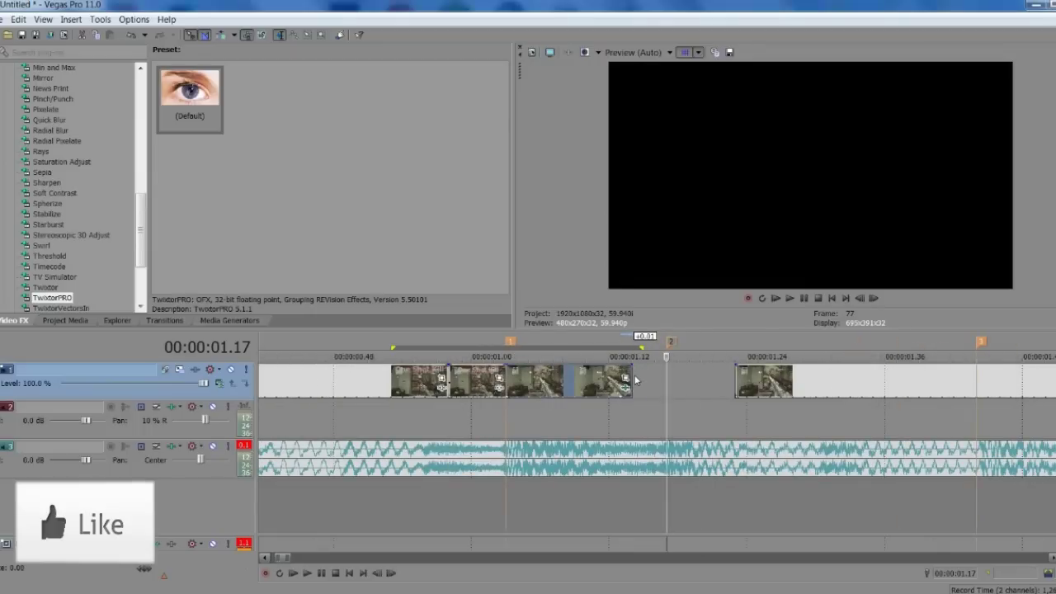
{"action": "mouse_move", "coordinate": [627, 376]}
{"action": "left_mouse_down"}
{"action": "mouse_move", "coordinate": [662, 377]}
{"action": "mouse_move", "coordinate": [640, 377]}
{"action": "left_mouse_up"}
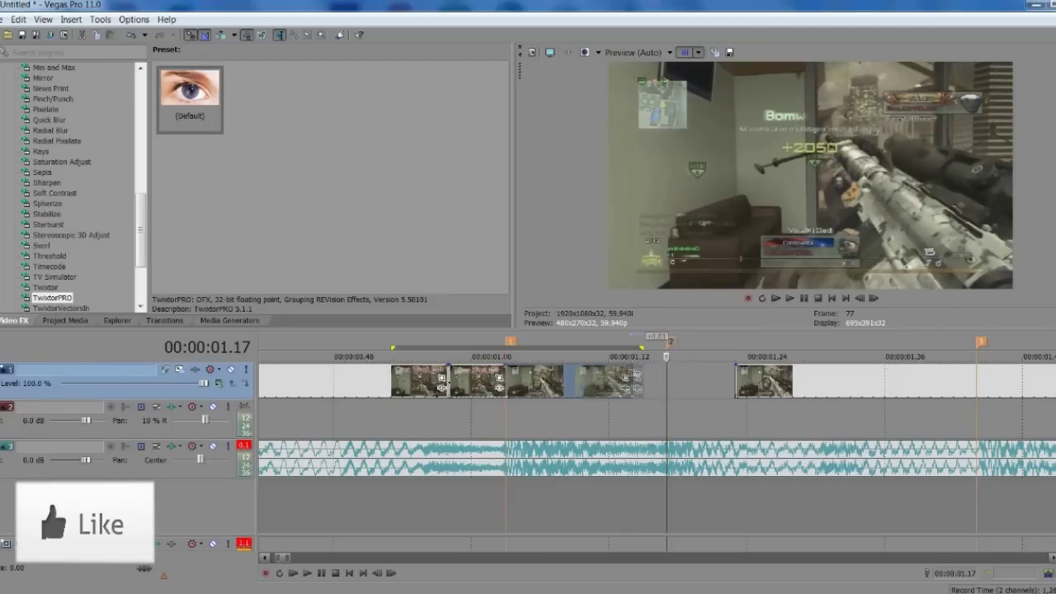
{"action": "left_click", "coordinate": [641, 376]}
{"action": "scroll", "coordinate": [637, 378], "scroll_direction": "down", "scroll_amount": 3}
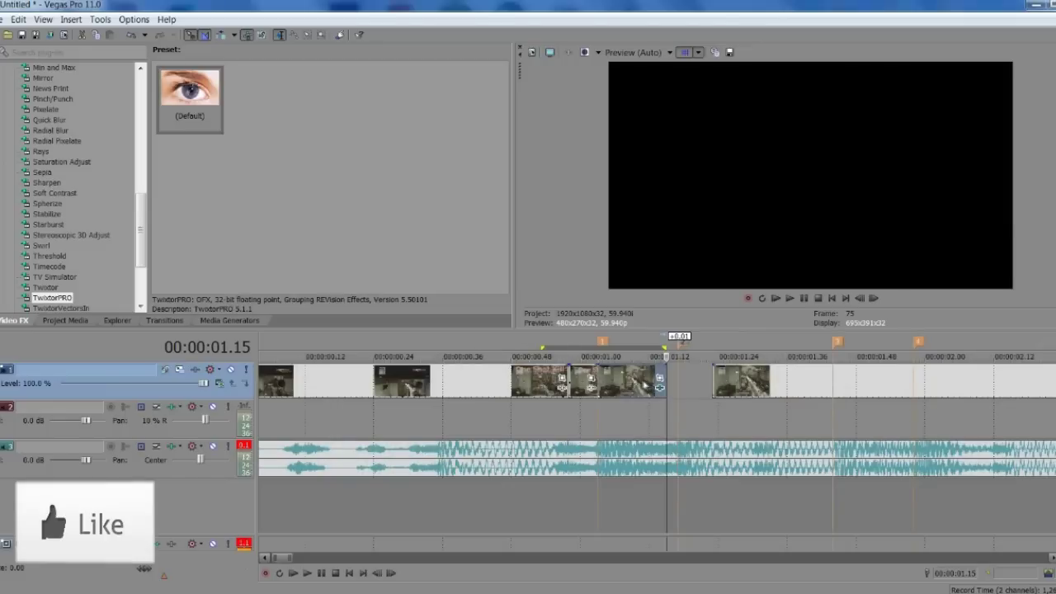
{"action": "scroll", "coordinate": [660, 379], "scroll_direction": "up", "scroll_amount": 3}
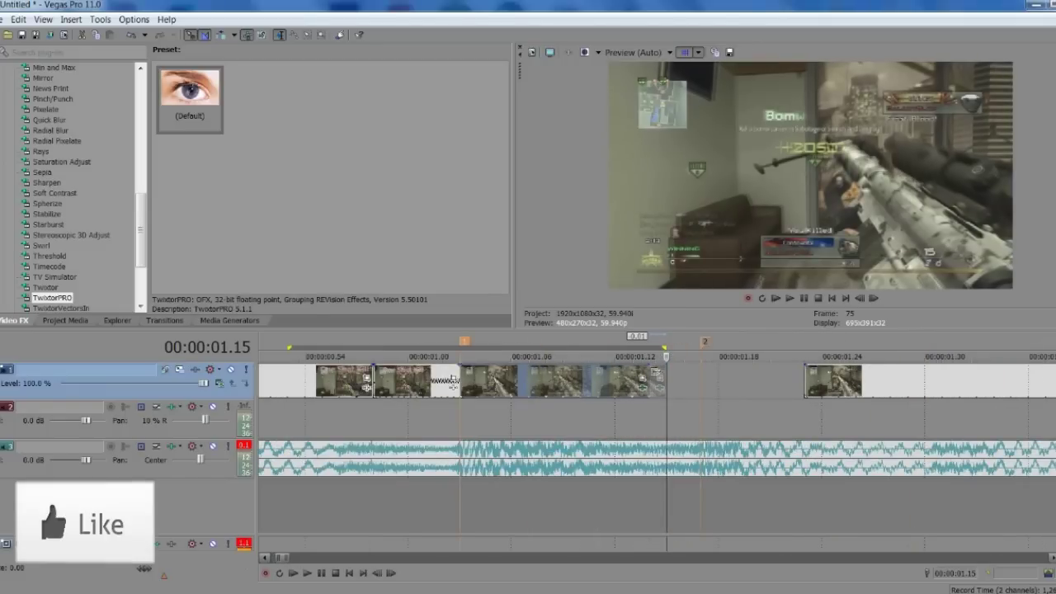
{"action": "left_click", "coordinate": [645, 393]}
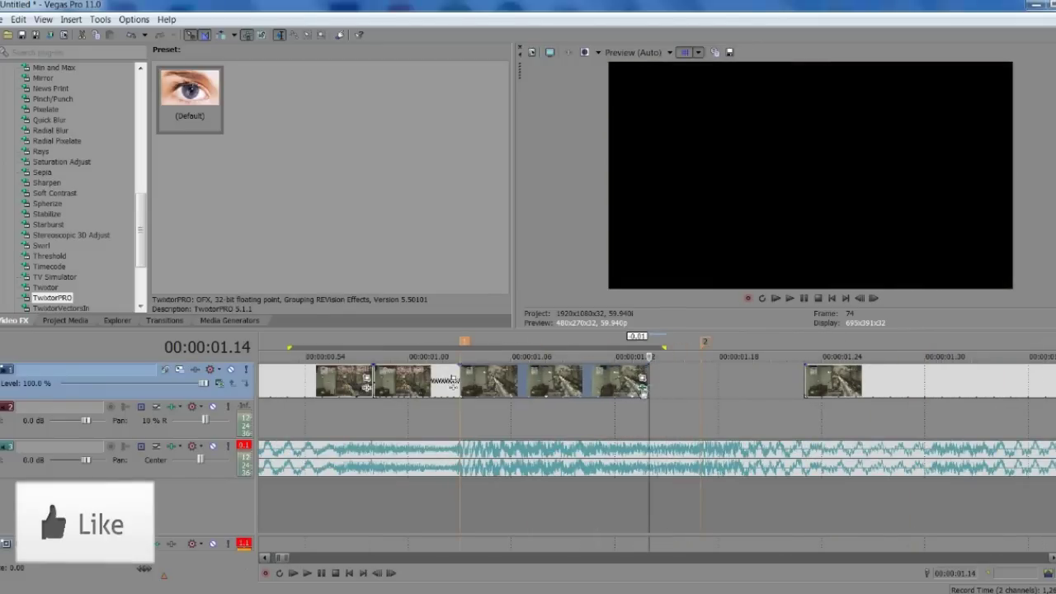
Reopen the slowed segment's TwixtorPRO settings, turn on keyframe animation for Speed %, and check the media timeline cursor sync
{"action": "left_click", "coordinate": [642, 378]}
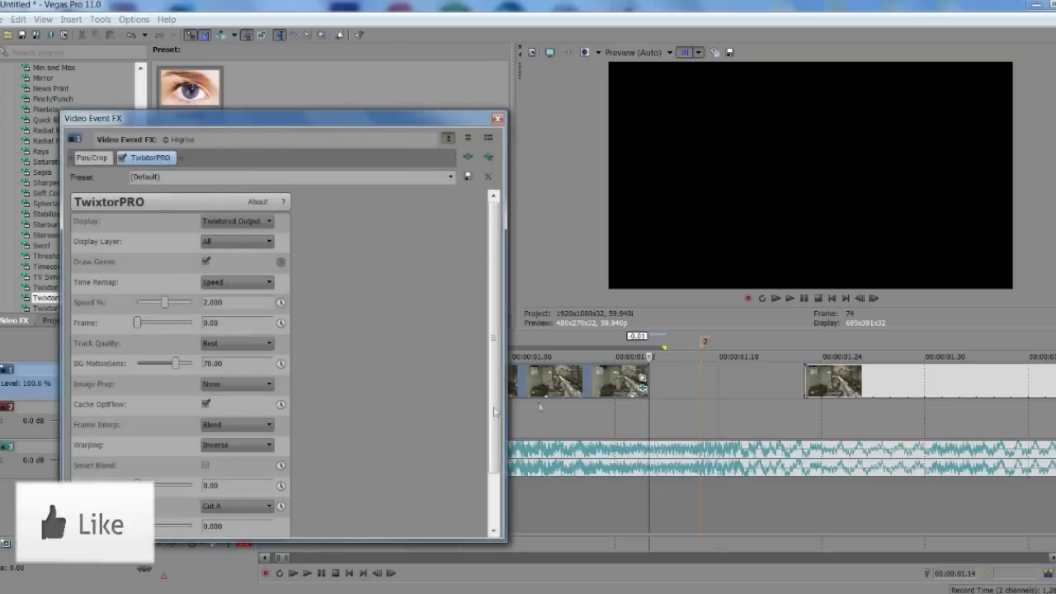
{"action": "left_click_drag", "start_coordinate": [372, 120], "coordinate": [385, 94]}
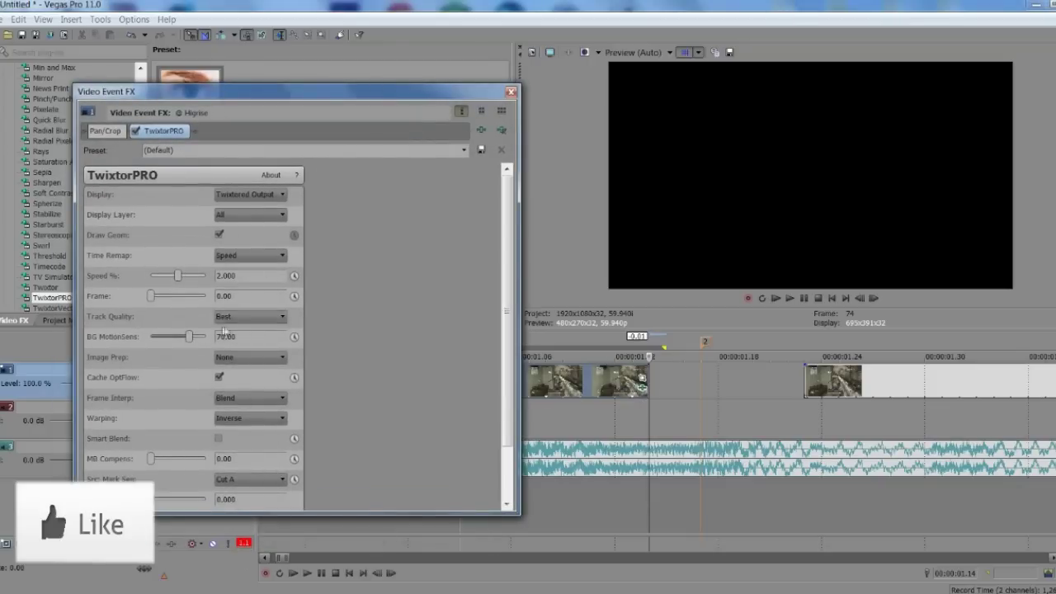
{"action": "left_click", "coordinate": [295, 276]}
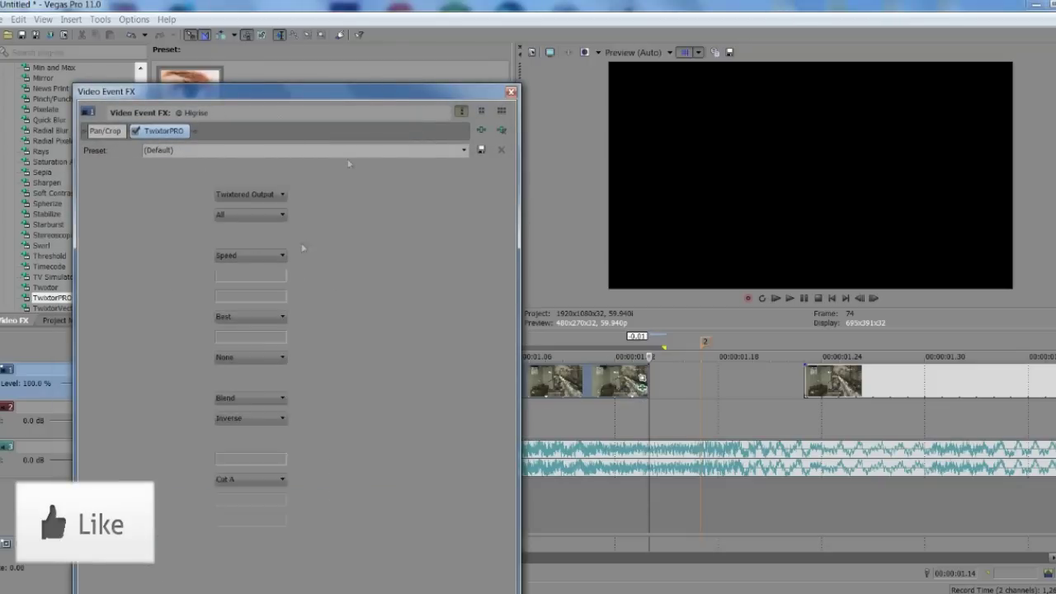
{"action": "left_click_drag", "start_coordinate": [385, 86], "coordinate": [418, 106]}
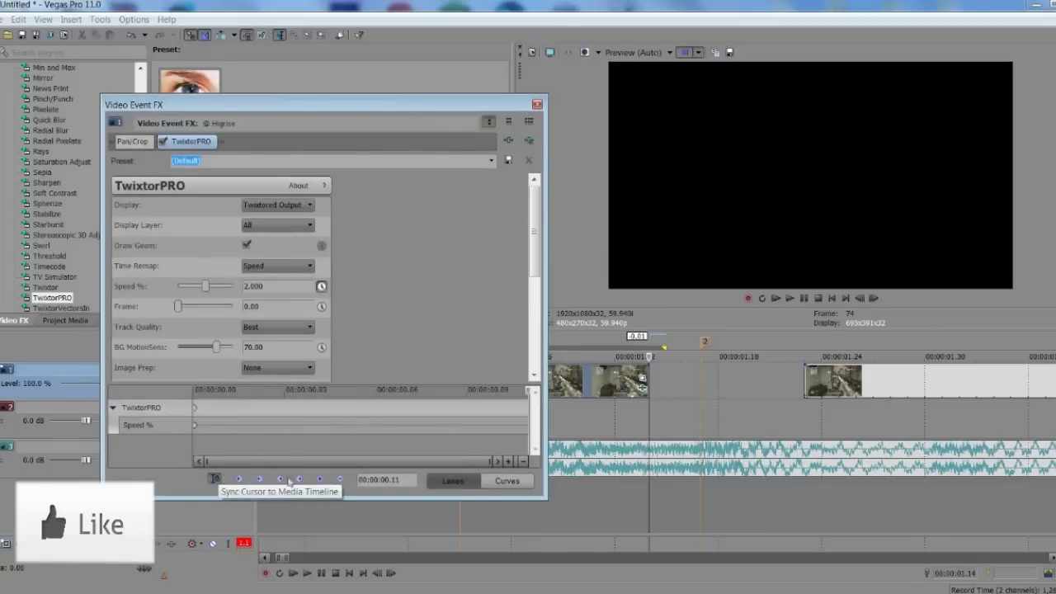
{"action": "left_click", "coordinate": [216, 478]}
Add a Speed % keyframe of 100 at the end of the segment, at 00:00:01.14
{"action": "left_click", "coordinate": [616, 419]}
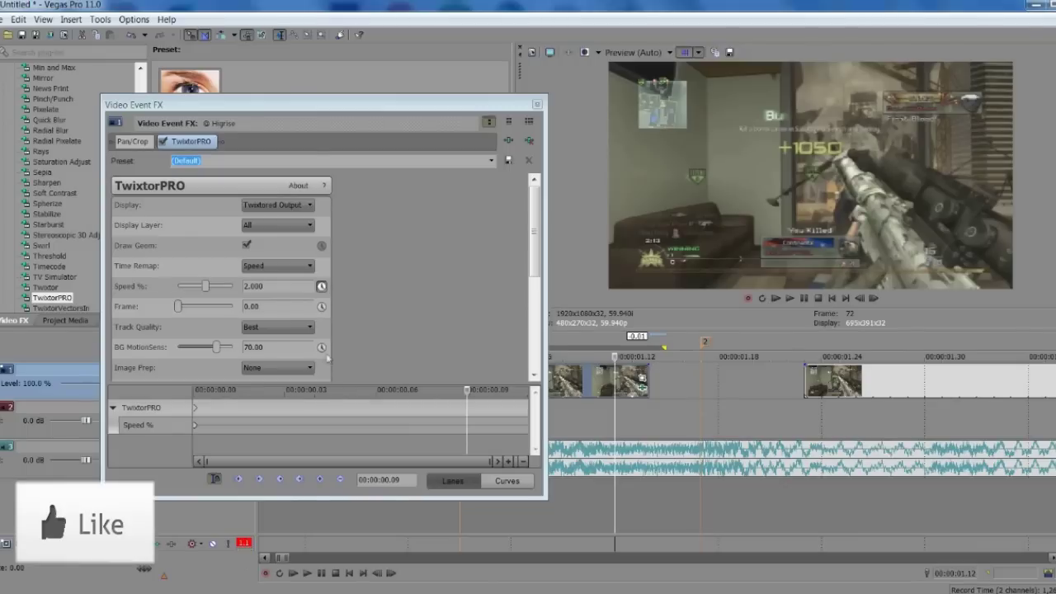
{"action": "left_click", "coordinate": [648, 381]}
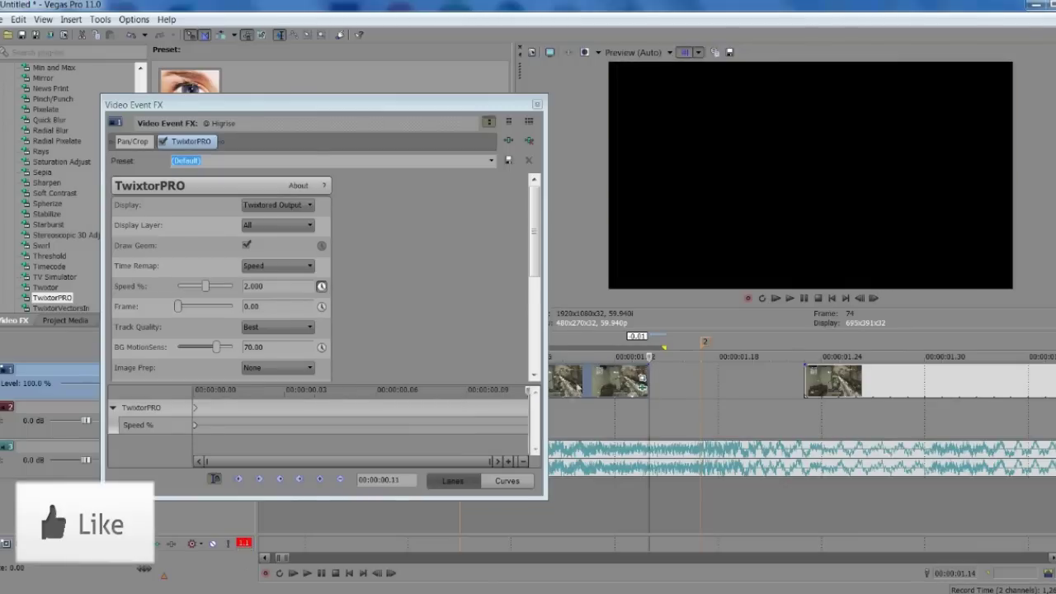
{"action": "left_click", "coordinate": [272, 285]}
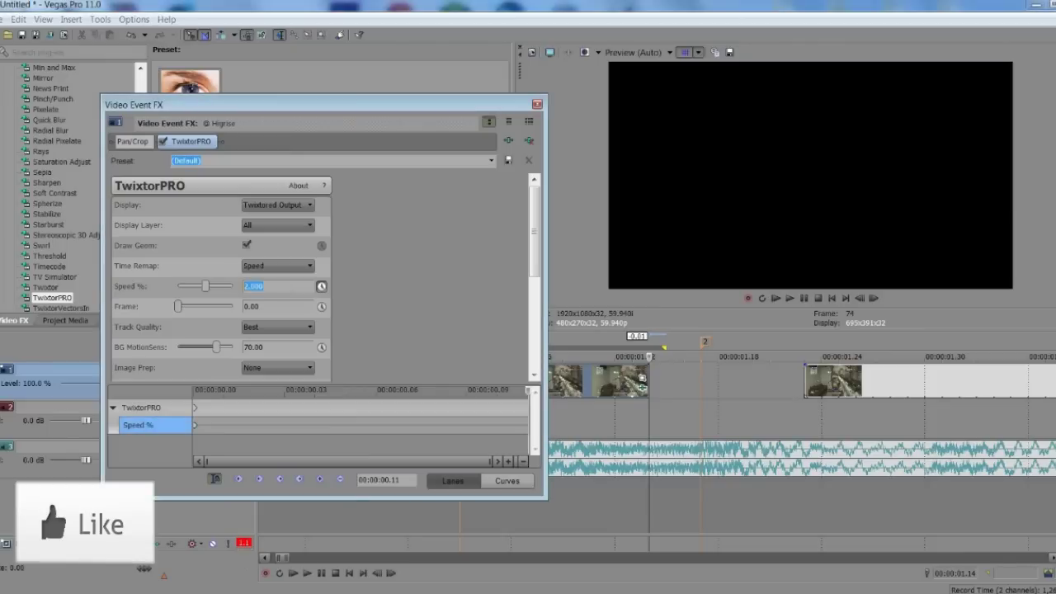
{"action": "type", "text": "100"}
{"action": "key", "text": "Return"}
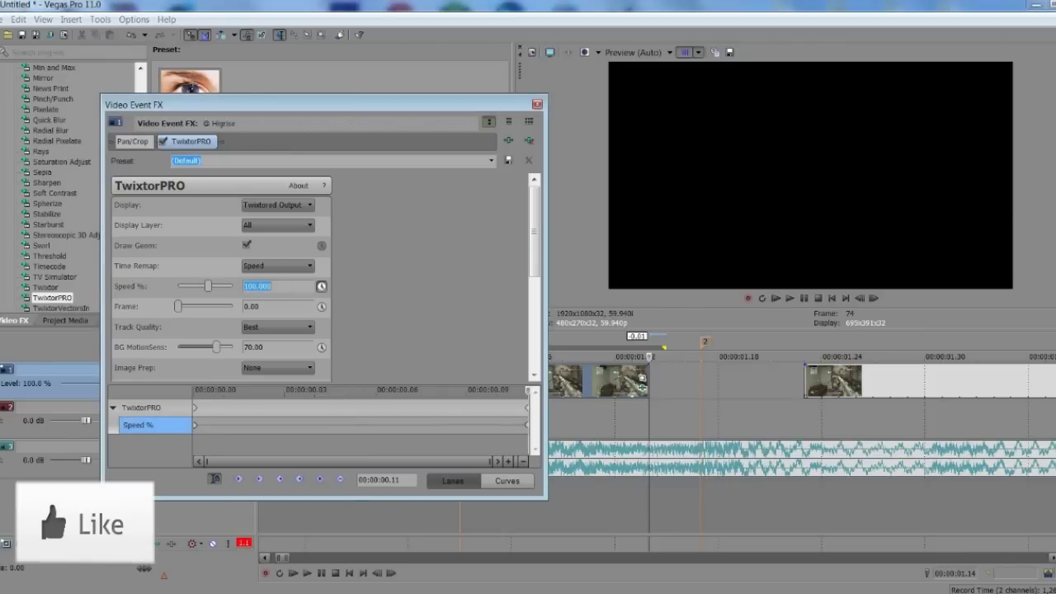
Add a Speed % keyframe of 2 three frames earlier, at 00:00:01.11, and close the effect settings
{"action": "left_click", "coordinate": [863, 299]}
{"action": "left_click", "coordinate": [864, 299]}
{"action": "left_click", "coordinate": [864, 300]}
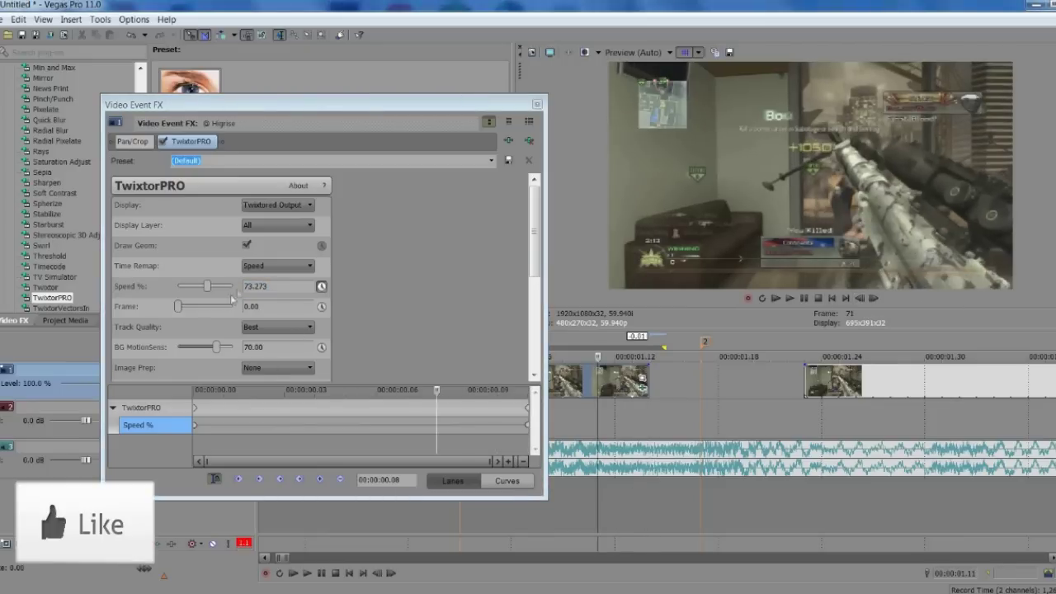
{"action": "left_click", "coordinate": [279, 286]}
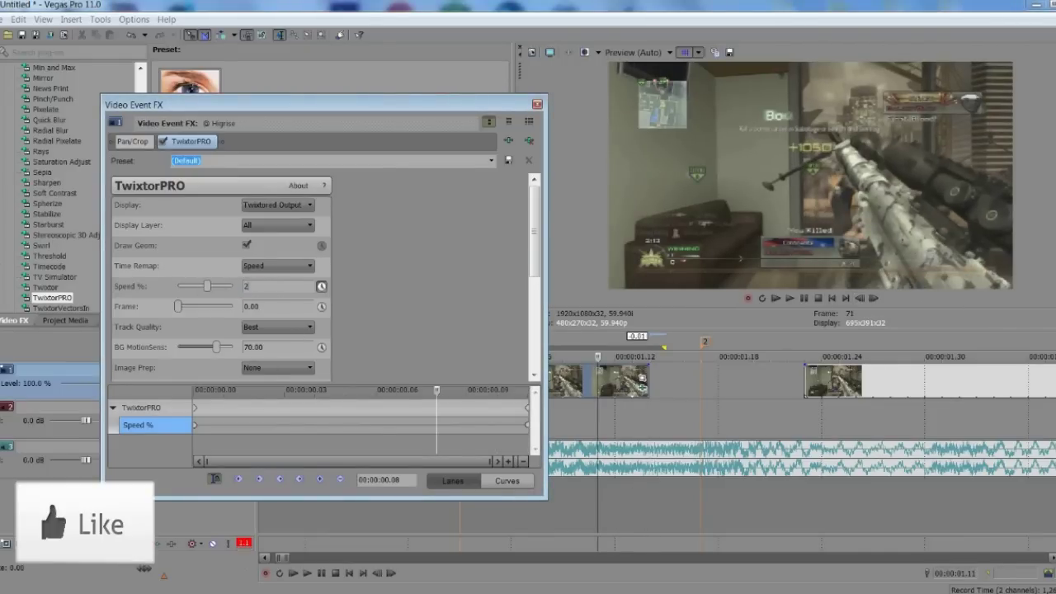
{"action": "key", "text": "Return"}
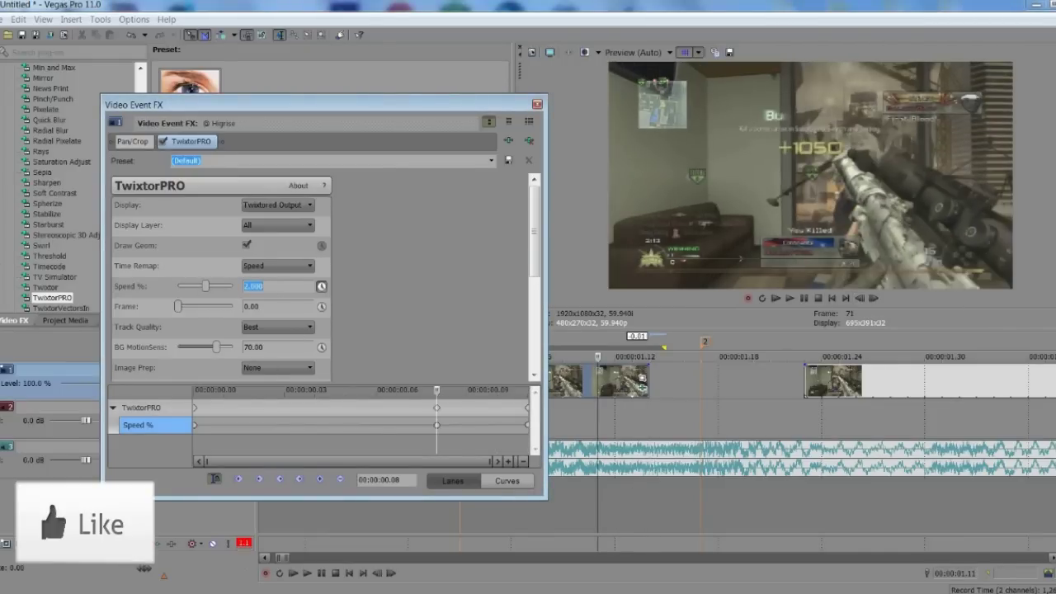
{"action": "left_click", "coordinate": [537, 106]}
Move the last video segment back so it starts right where the slowed segment ends, at 00:00:01.14
{"action": "left_click_drag", "start_coordinate": [861, 386], "coordinate": [654, 386]}
{"action": "left_click", "coordinate": [647, 374]}
{"action": "scroll", "coordinate": [648, 380], "scroll_direction": "down", "scroll_amount": 2}
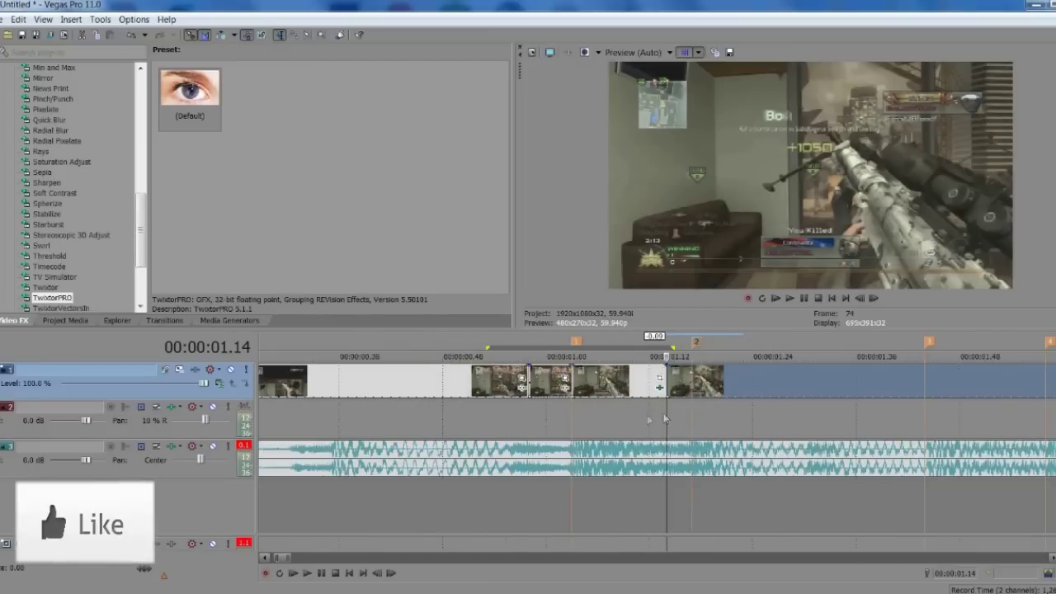
{"action": "mouse_move", "coordinate": [739, 387]}
{"action": "left_mouse_down"}
{"action": "mouse_move", "coordinate": [798, 387]}
{"action": "mouse_move", "coordinate": [733, 387]}
{"action": "left_mouse_up"}
Split the last video segment at 00:00:01.23 and trim the end of the new short piece back to marker 2
{"action": "left_click", "coordinate": [663, 374]}
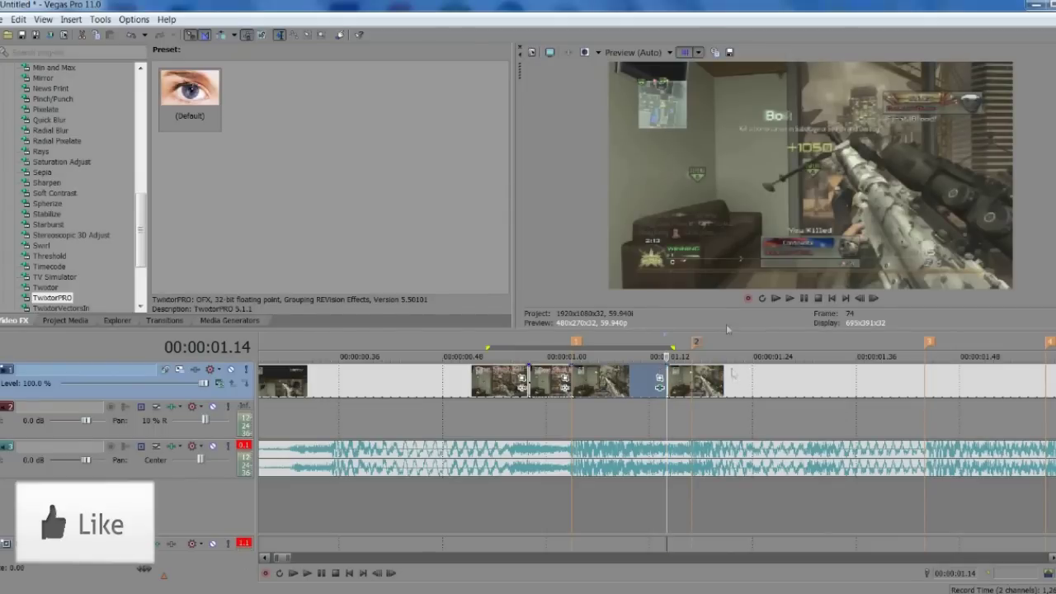
{"action": "key", "text": "Right"}
{"action": "key", "text": "Right"}
{"action": "key", "text": "Right"}
{"action": "key", "text": "Right"}
{"action": "key", "text": "Right"}
{"action": "key", "text": "Right"}
{"action": "key", "text": "Right"}
{"action": "key", "text": "Right"}
{"action": "key", "text": "Right"}
{"action": "key", "text": "Right"}
{"action": "key", "text": "Right"}
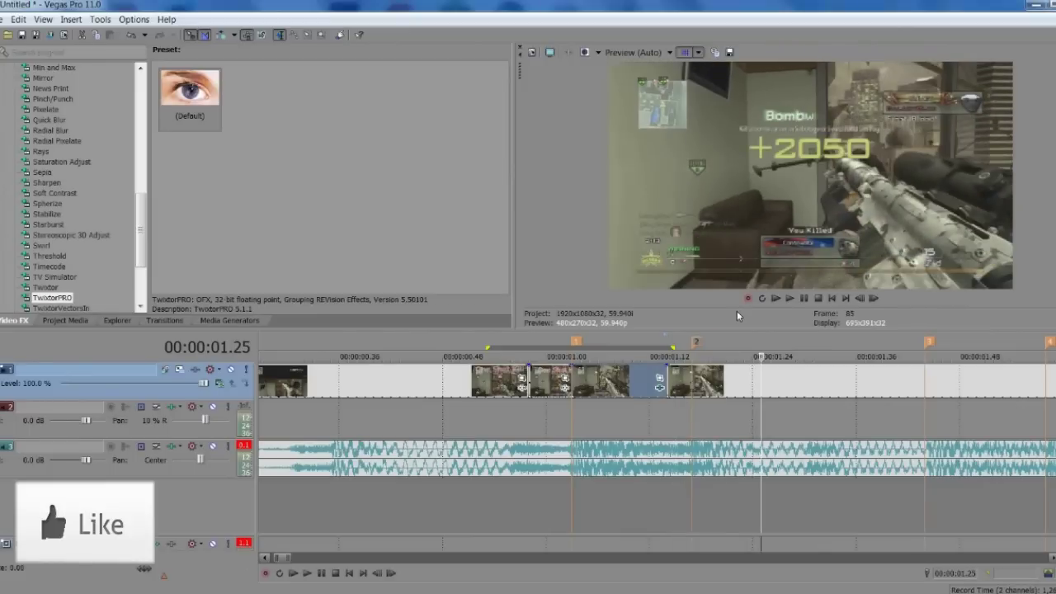
{"action": "key", "text": "Left"}
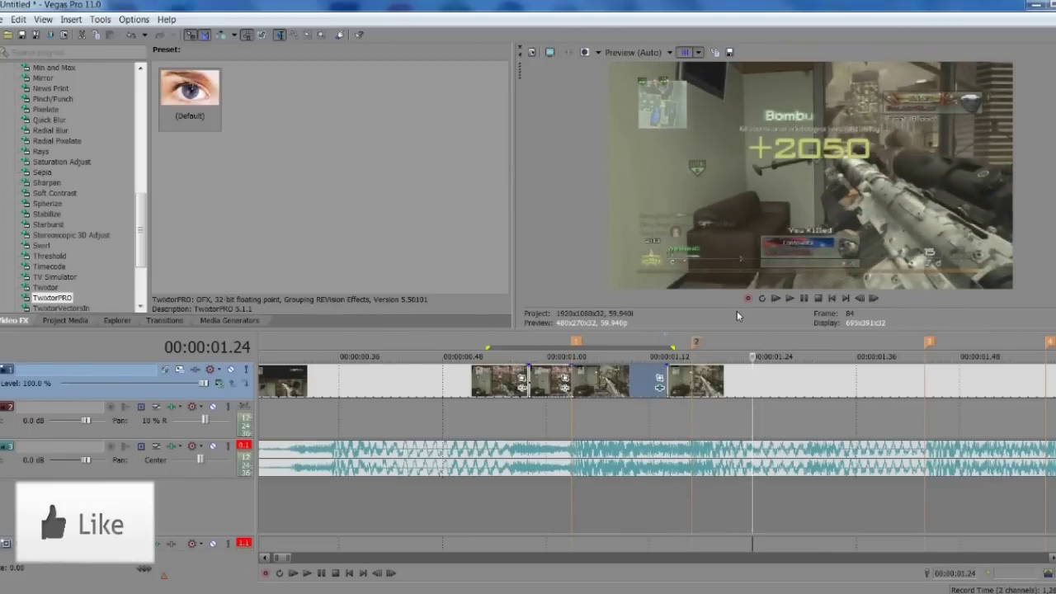
{"action": "left_click", "coordinate": [744, 388]}
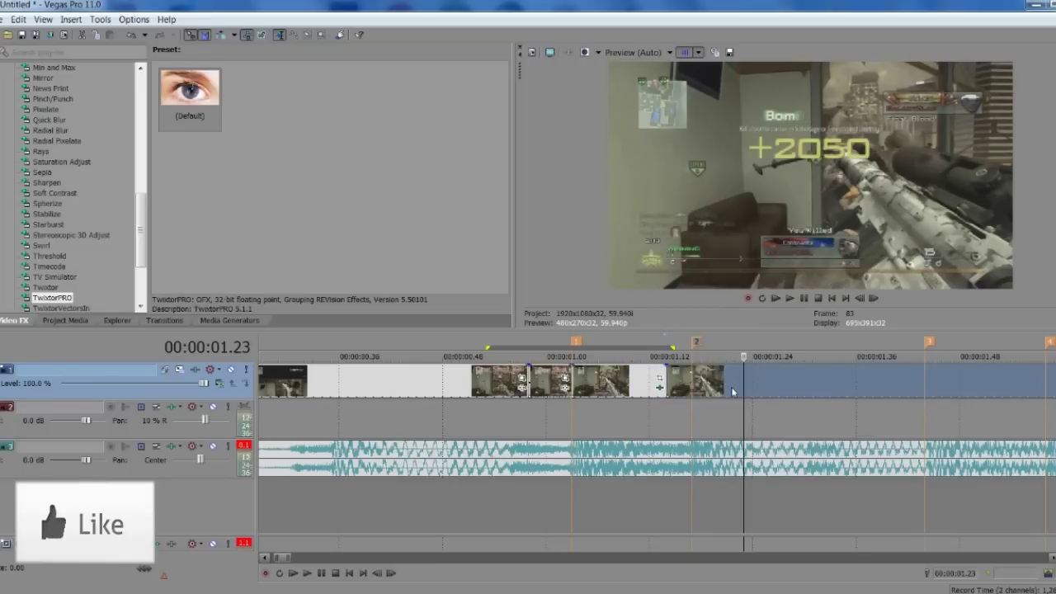
{"action": "key", "text": "ctrl+v"}
{"action": "left_click_drag", "start_coordinate": [749, 388], "coordinate": [692, 378]}
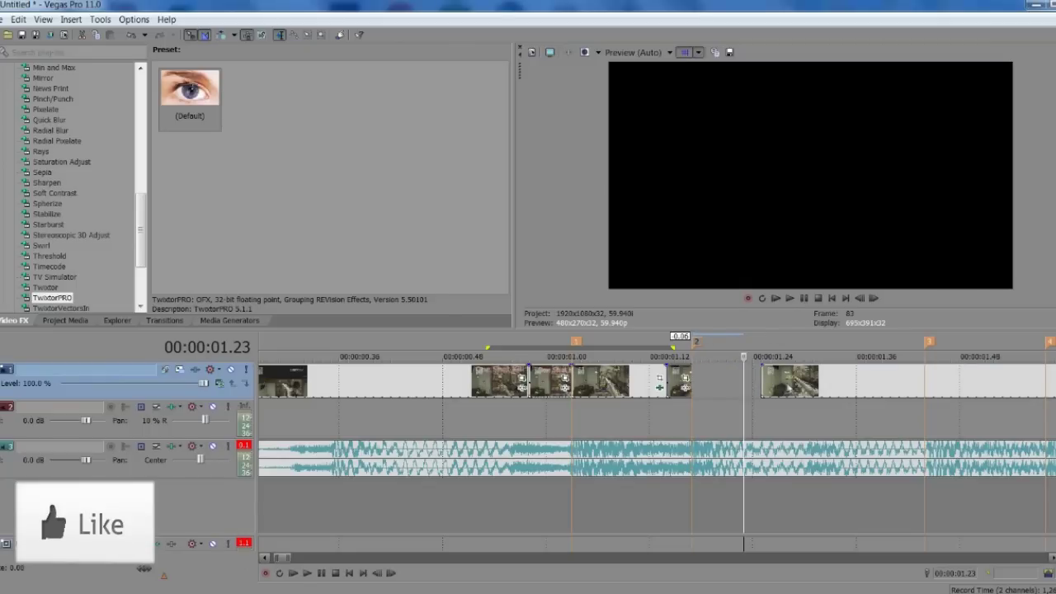
Move the last video segment back to start at marker 2 and split it three frames in, at 00:00:01.20
{"action": "left_click_drag", "start_coordinate": [791, 387], "coordinate": [740, 388]}
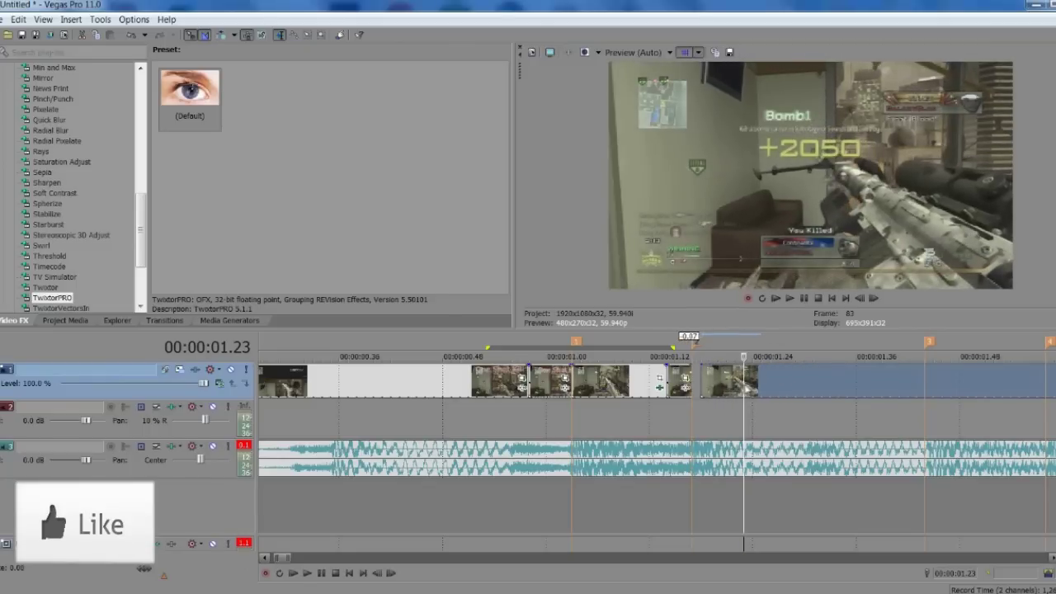
{"action": "left_click", "coordinate": [689, 375]}
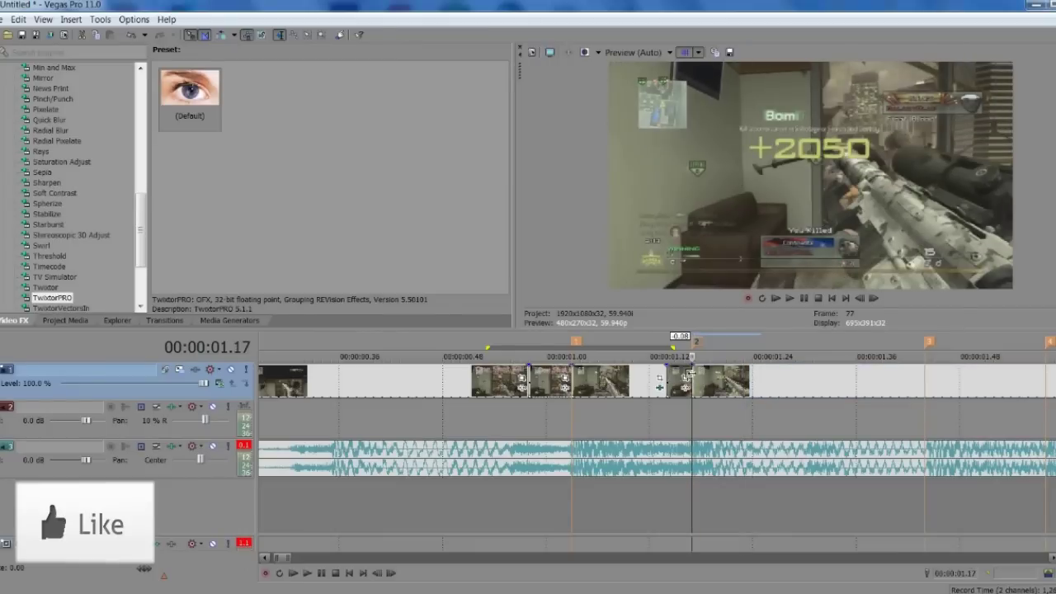
{"action": "key", "text": "Right"}
{"action": "key", "text": "Right"}
{"action": "key", "text": "Right"}
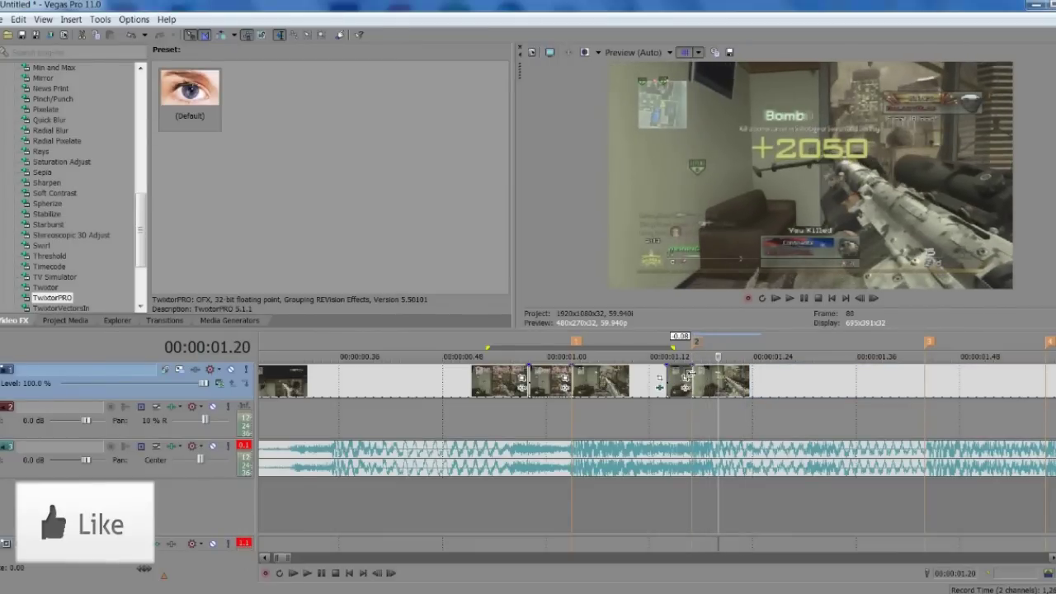
{"action": "left_click", "coordinate": [716, 378]}
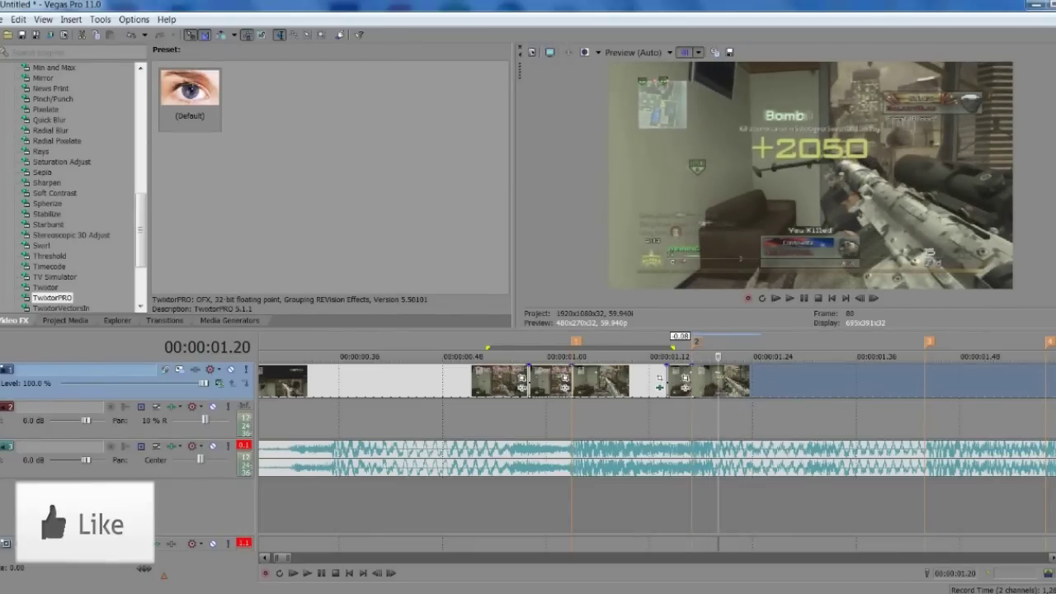
{"action": "key", "text": "s"}
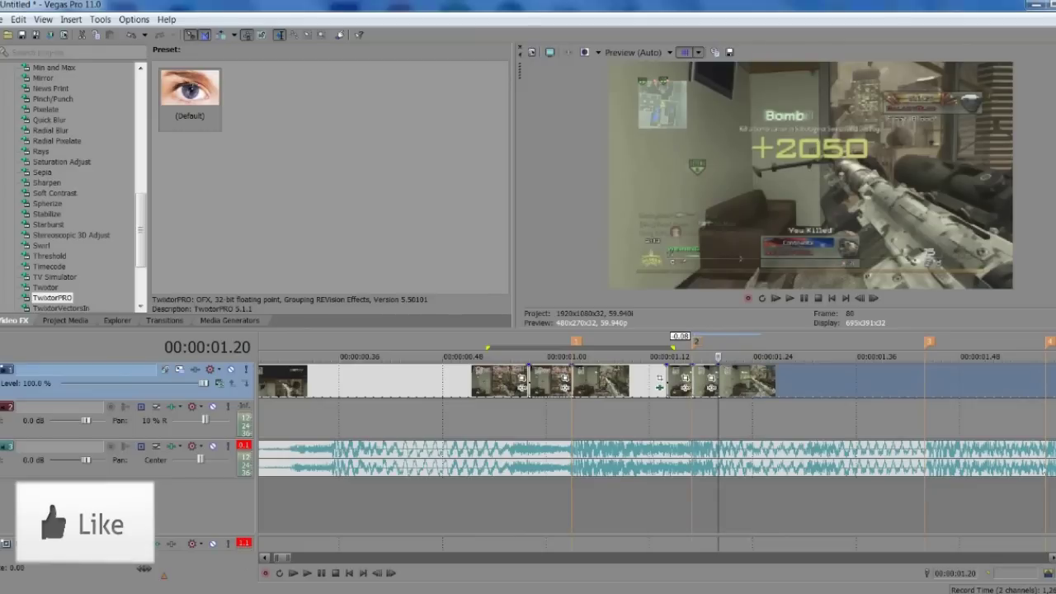
Shift the last segment forward by 12 frames and extend the end of the short piece at marker 2 by 8 frames
{"action": "left_click_drag", "start_coordinate": [767, 391], "coordinate": [876, 388]}
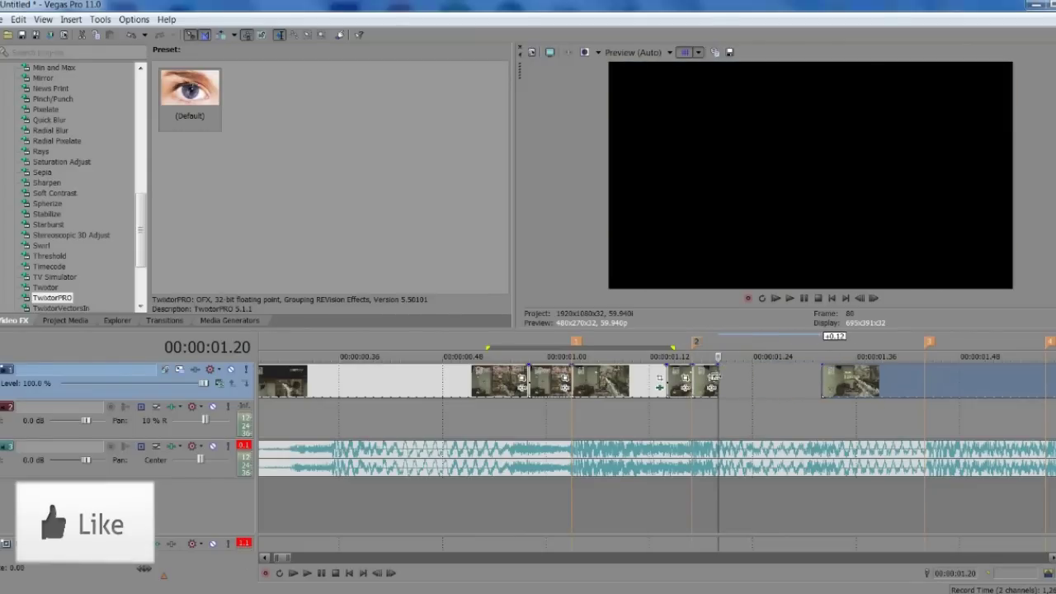
{"action": "left_click_drag", "start_coordinate": [715, 379], "coordinate": [783, 391]}
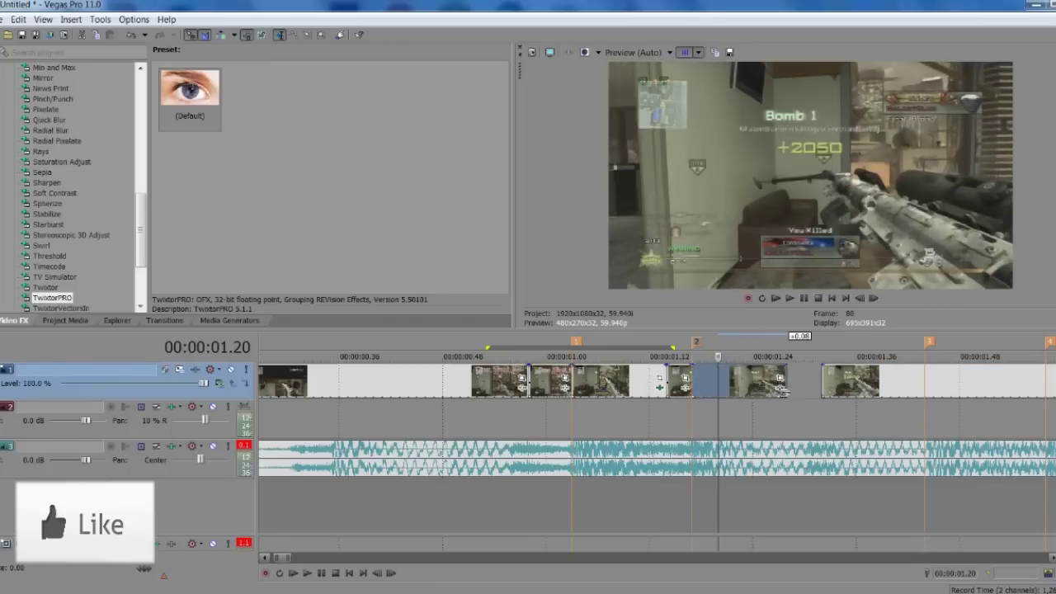
Apply the default TwixtorPRO effect to the extended piece with Speed % at 2, and close the effect settings
{"action": "left_click_drag", "start_coordinate": [213, 94], "coordinate": [724, 386]}
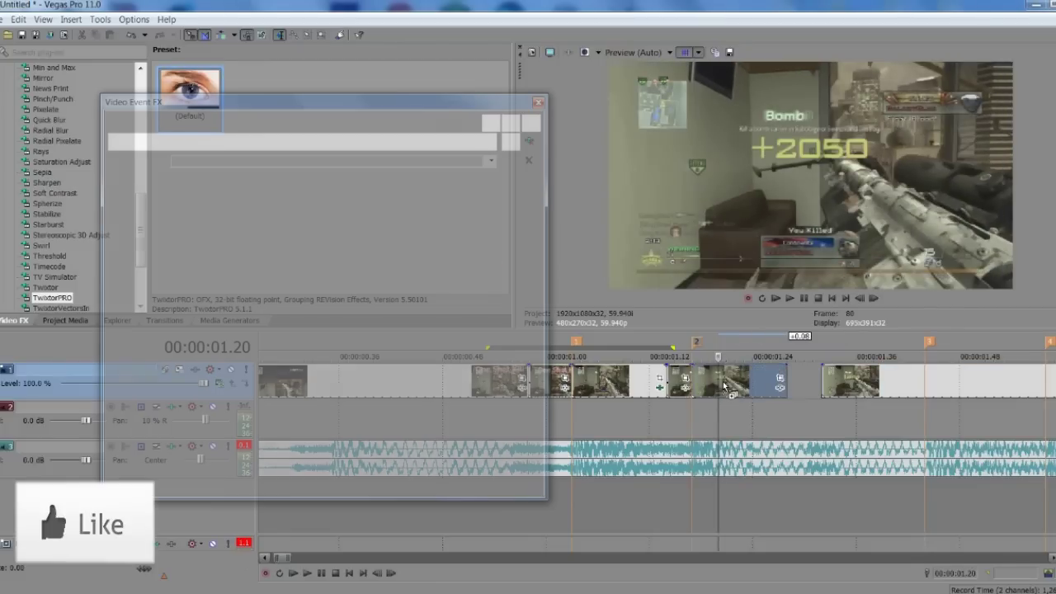
{"action": "left_click", "coordinate": [292, 286]}
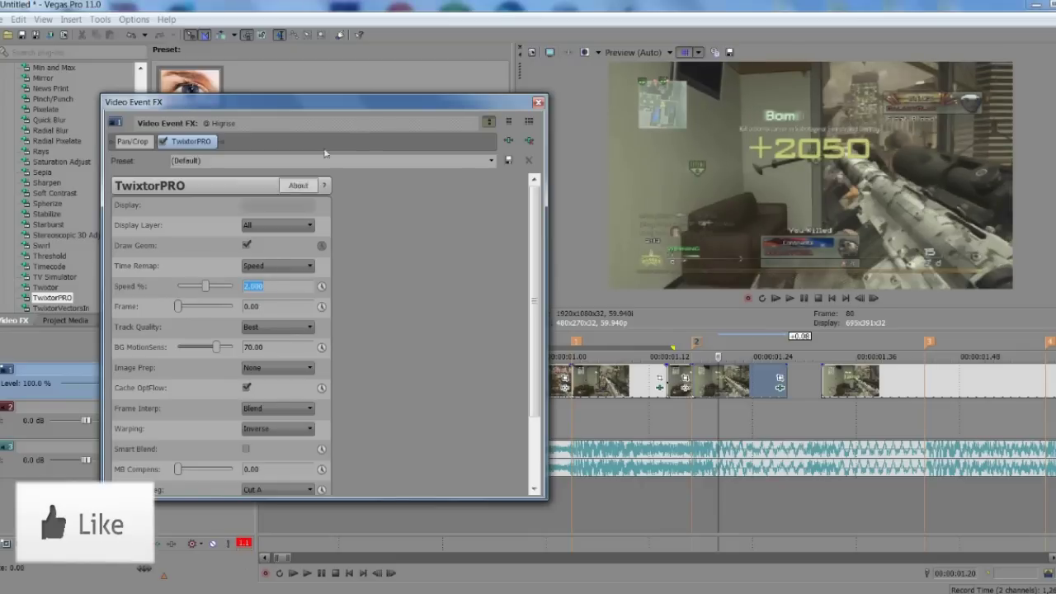
{"action": "left_click", "coordinate": [538, 103]}
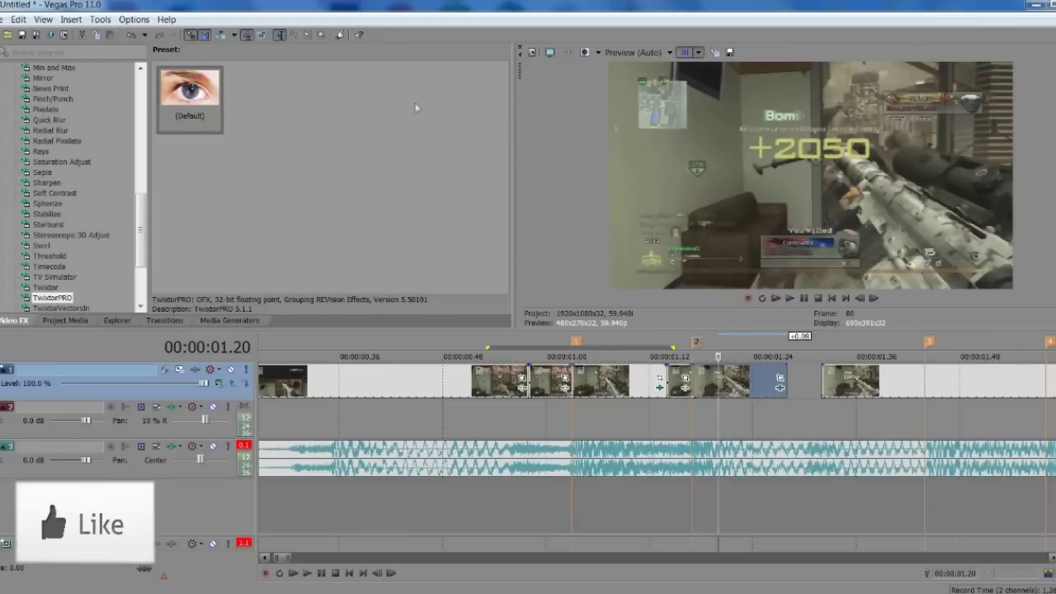
Mark a playback region from 00:00:00.50 to just past marker 2 and preview the slowed pieces against the music
{"action": "left_click_drag", "start_coordinate": [759, 425], "coordinate": [456, 409]}
{"action": "left_click", "coordinate": [457, 410]}
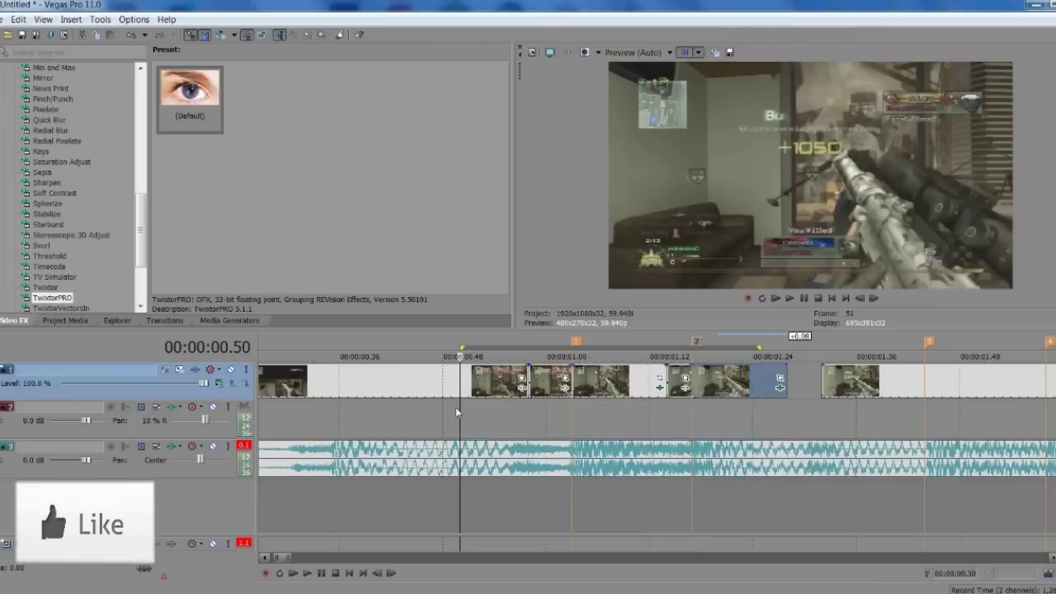
{"action": "key", "text": "space"}
{"action": "left_click", "coordinate": [806, 299]}
{"action": "left_click", "coordinate": [806, 298]}
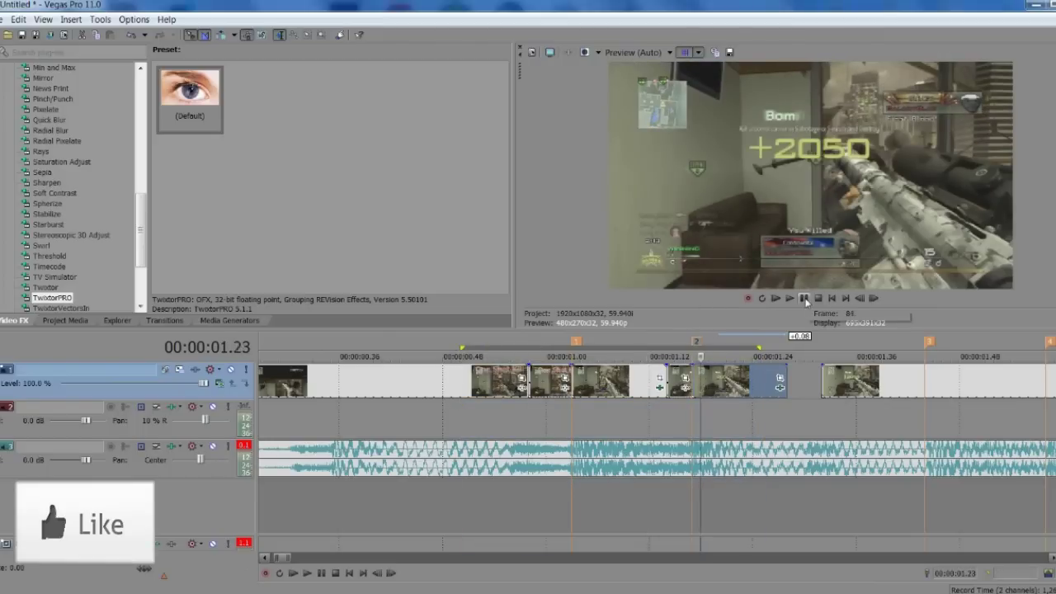
{"action": "left_click", "coordinate": [805, 299]}
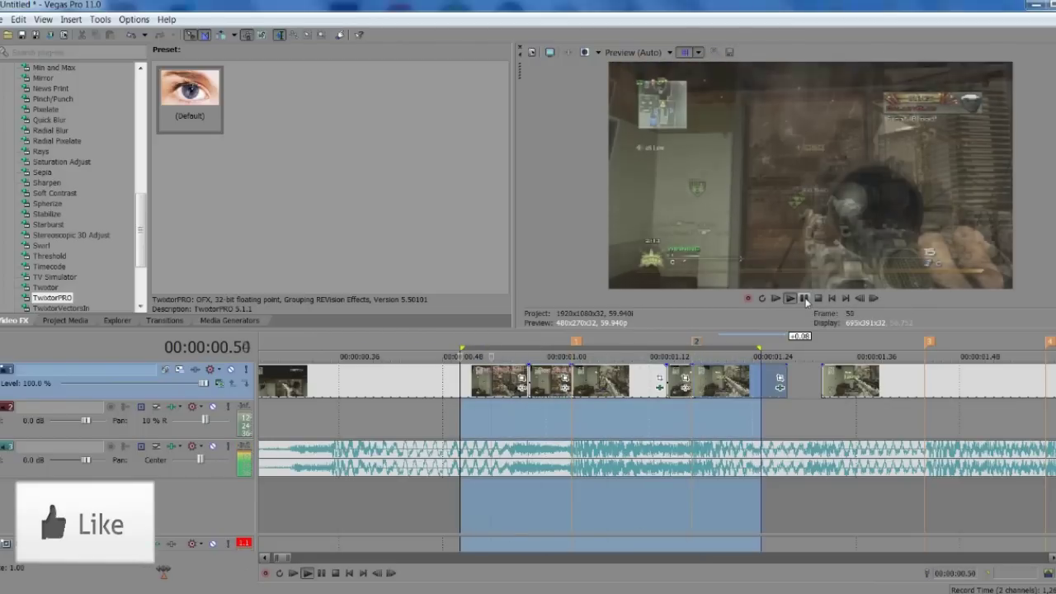
{"action": "left_click", "coordinate": [806, 299]}
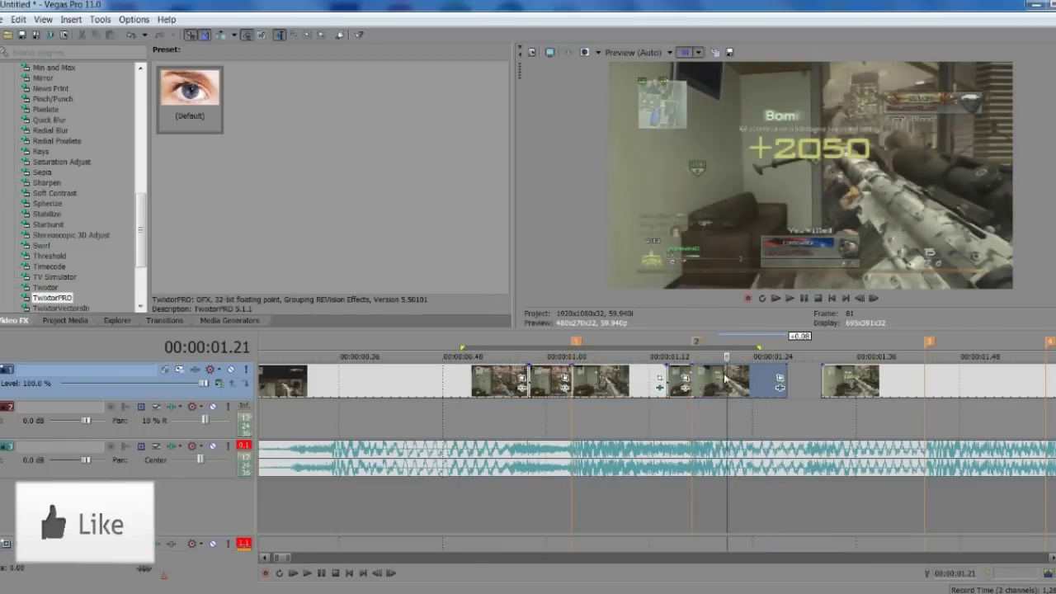
Extend the slowed piece after marker 2 to 00:00:01.41 and place the last segment directly against its end
{"action": "left_click", "coordinate": [690, 376]}
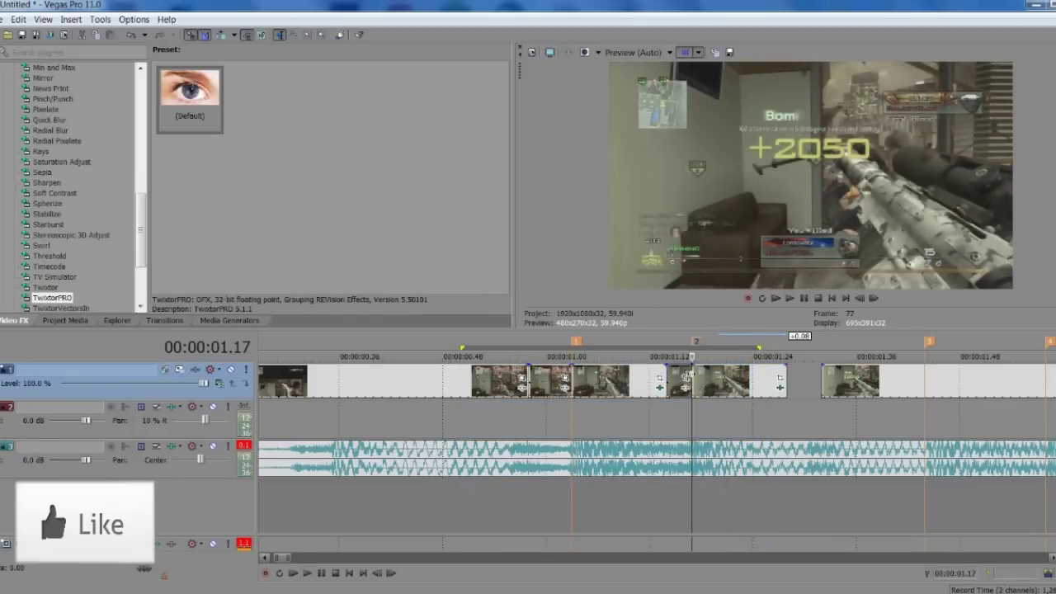
{"action": "scroll", "coordinate": [691, 395], "scroll_direction": "down", "scroll_amount": 3}
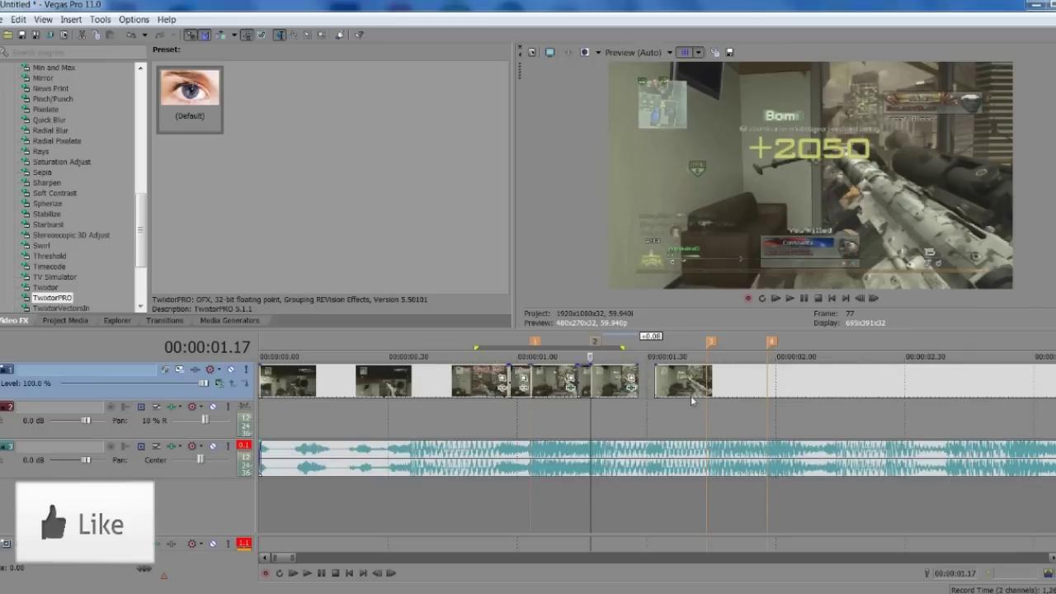
{"action": "left_click_drag", "start_coordinate": [745, 381], "coordinate": [889, 375]}
{"action": "left_click_drag", "start_coordinate": [643, 383], "coordinate": [687, 381]}
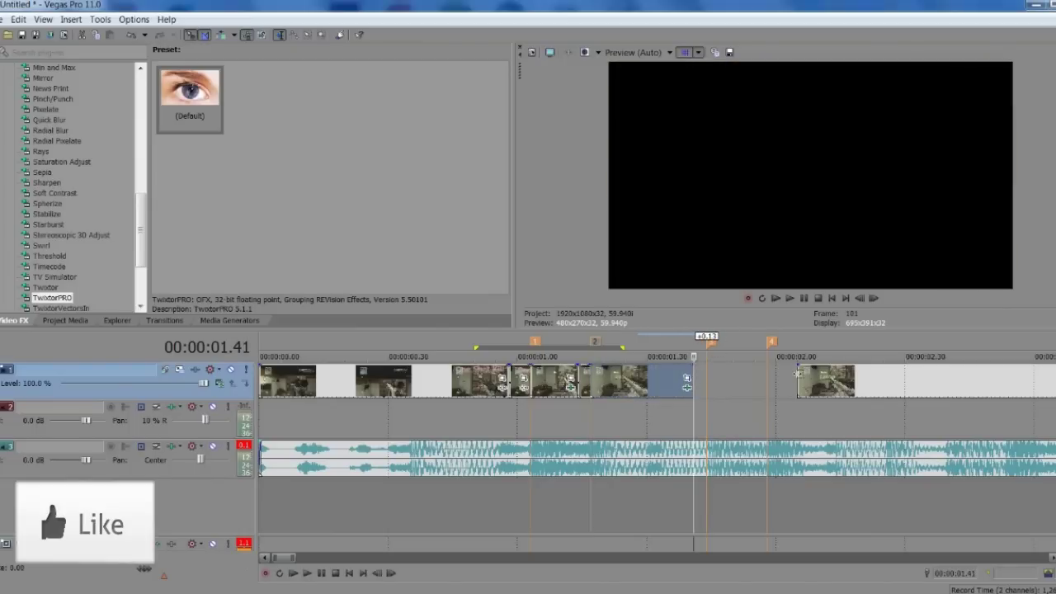
{"action": "left_click_drag", "start_coordinate": [855, 389], "coordinate": [754, 386]}
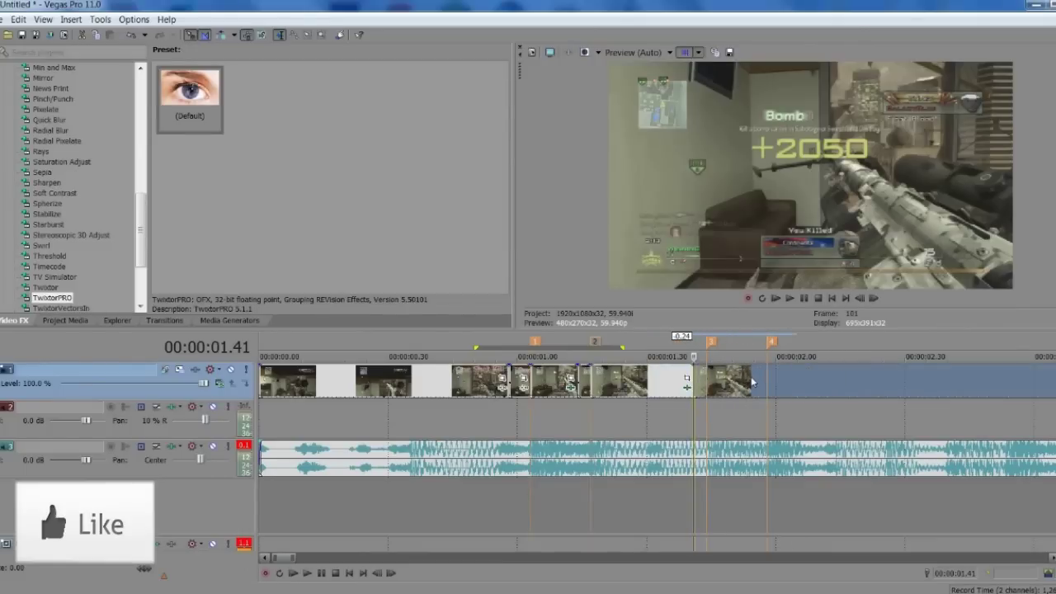
Turn on Speed % animation in the slowed piece's TwixtorPRO effect and add a keyframe of 100 at 00:00:01.41
{"action": "left_click", "coordinate": [687, 389]}
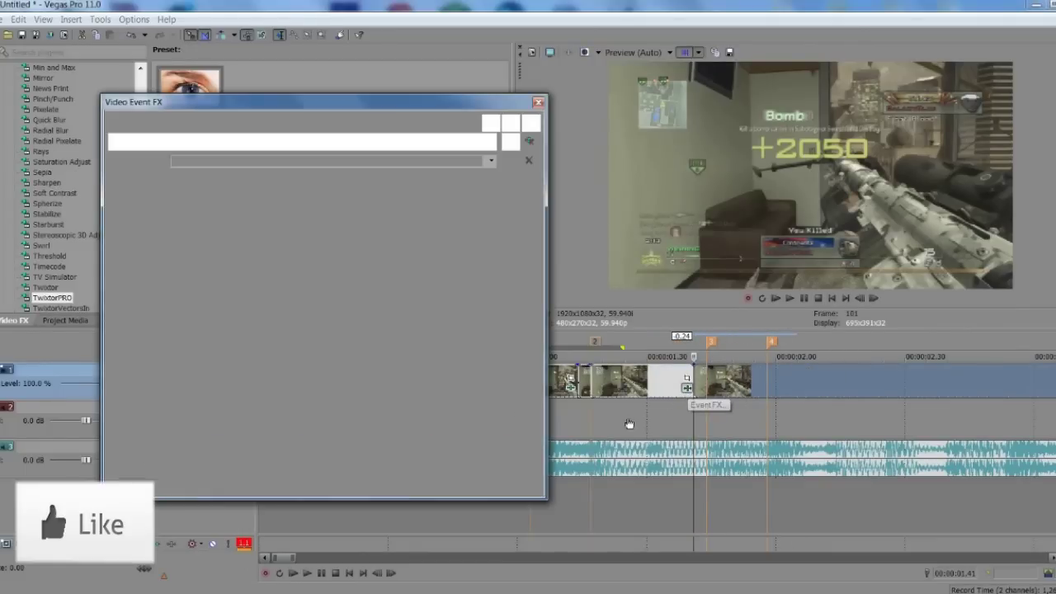
{"action": "left_click", "coordinate": [321, 287]}
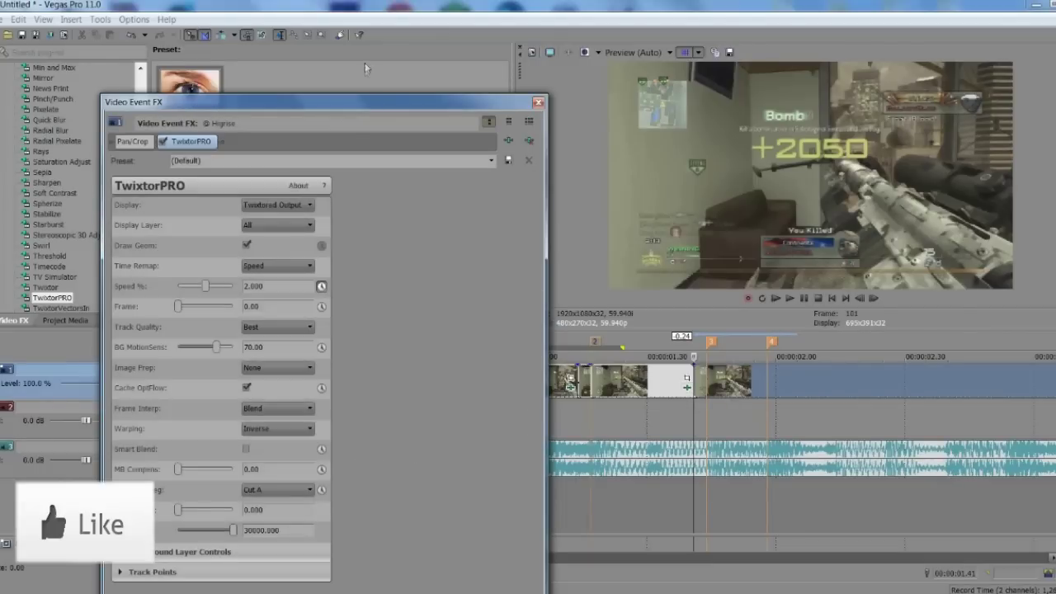
{"action": "left_click_drag", "start_coordinate": [401, 102], "coordinate": [411, 182]}
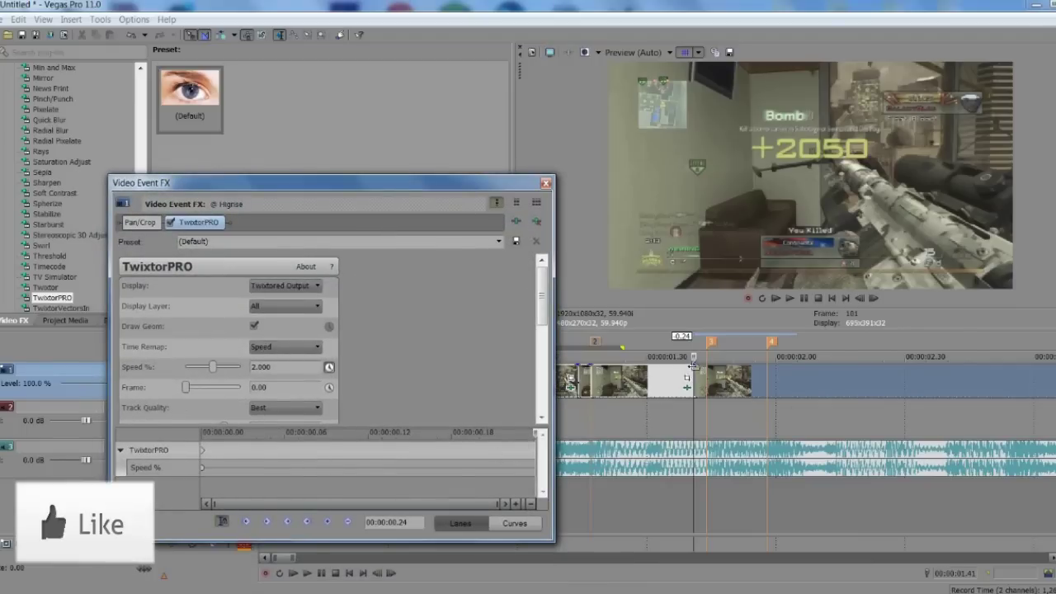
{"action": "left_click", "coordinate": [278, 366]}
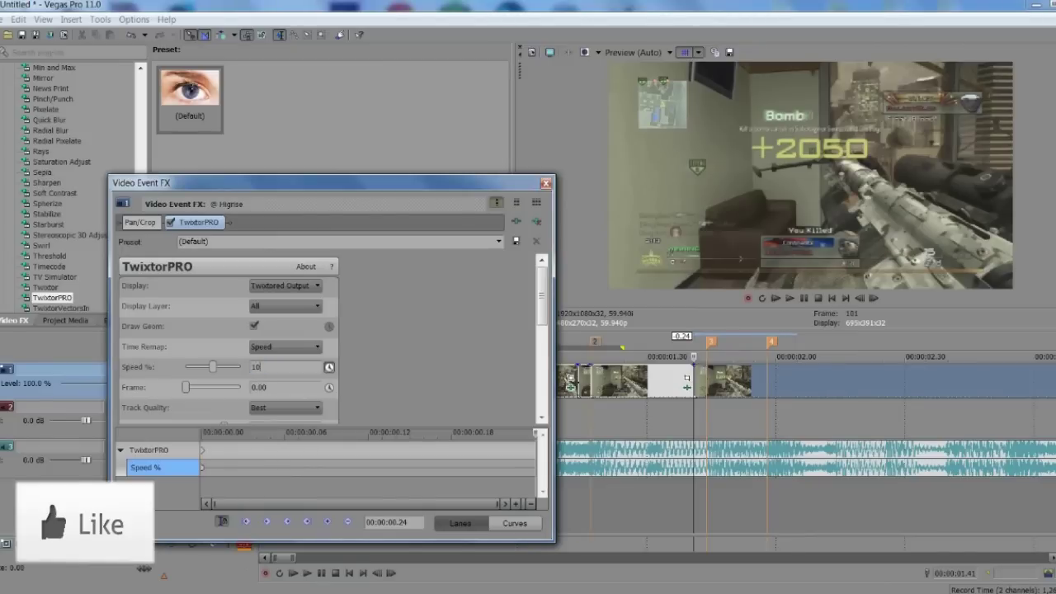
{"action": "key", "text": "Return"}
Add a Speed % keyframe at the slowed value three frames earlier, at 00:00:01.38, and close the effect settings
{"action": "left_click", "coordinate": [854, 302]}
{"action": "left_click", "coordinate": [855, 302]}
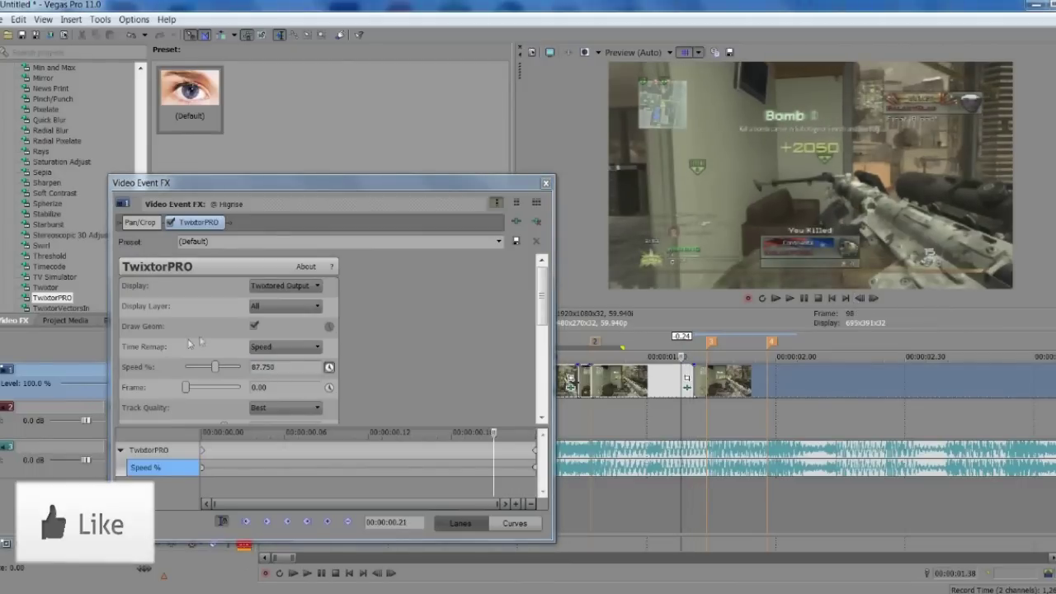
{"action": "left_click", "coordinate": [855, 302]}
{"action": "double_click", "coordinate": [269, 366]}
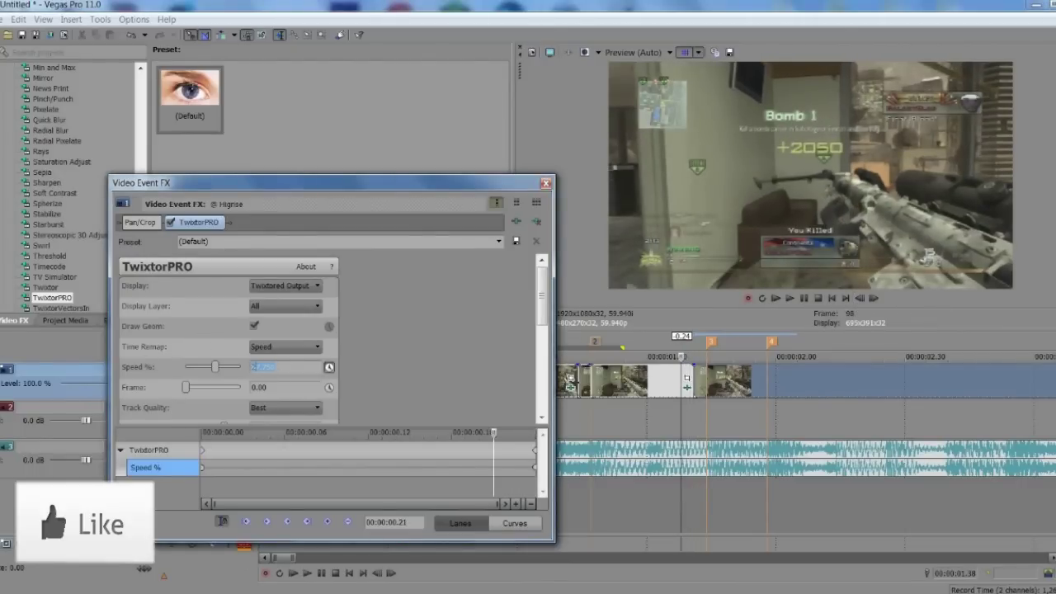
{"action": "left_click", "coordinate": [545, 183]}
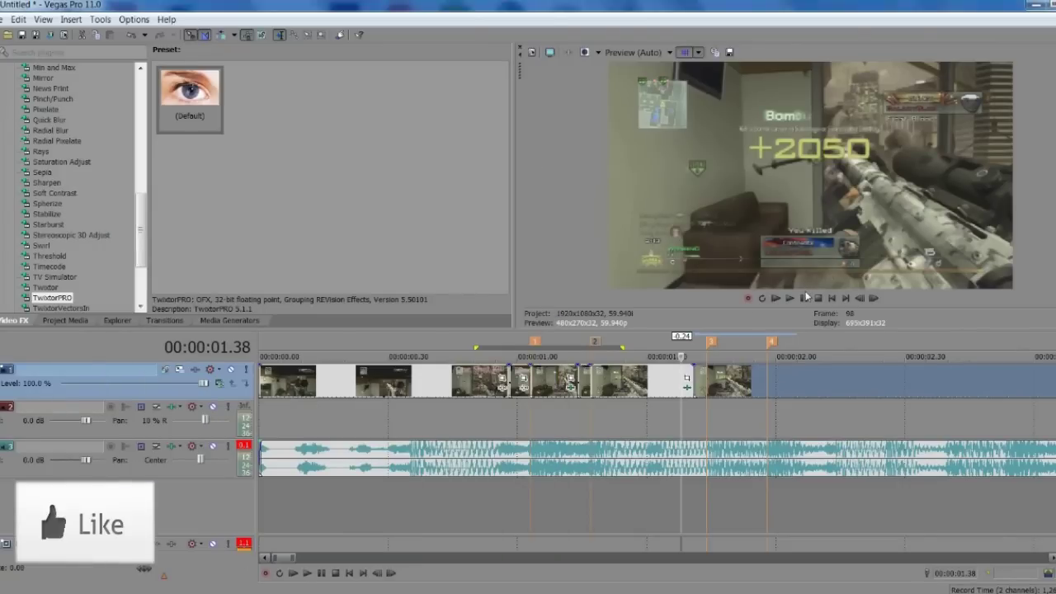
Split the last video segment at 00:00:01.52 and trim the end of the new short piece back to marker 3
{"action": "left_click", "coordinate": [805, 300]}
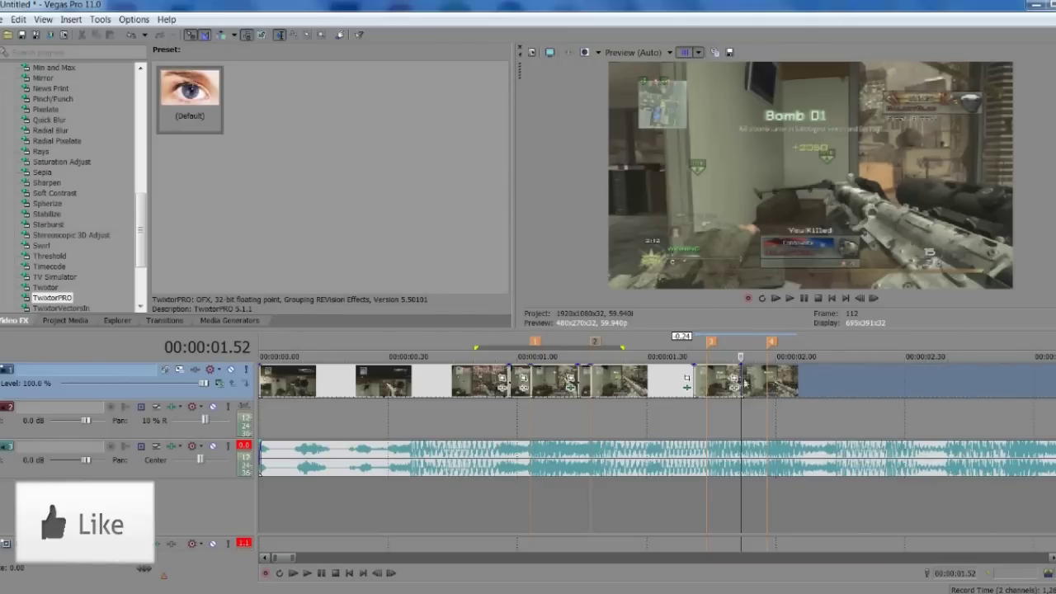
{"action": "mouse_move", "coordinate": [737, 381]}
{"action": "left_mouse_down"}
{"action": "mouse_move", "coordinate": [708, 383]}
{"action": "mouse_move", "coordinate": [733, 378]}
{"action": "left_mouse_up"}
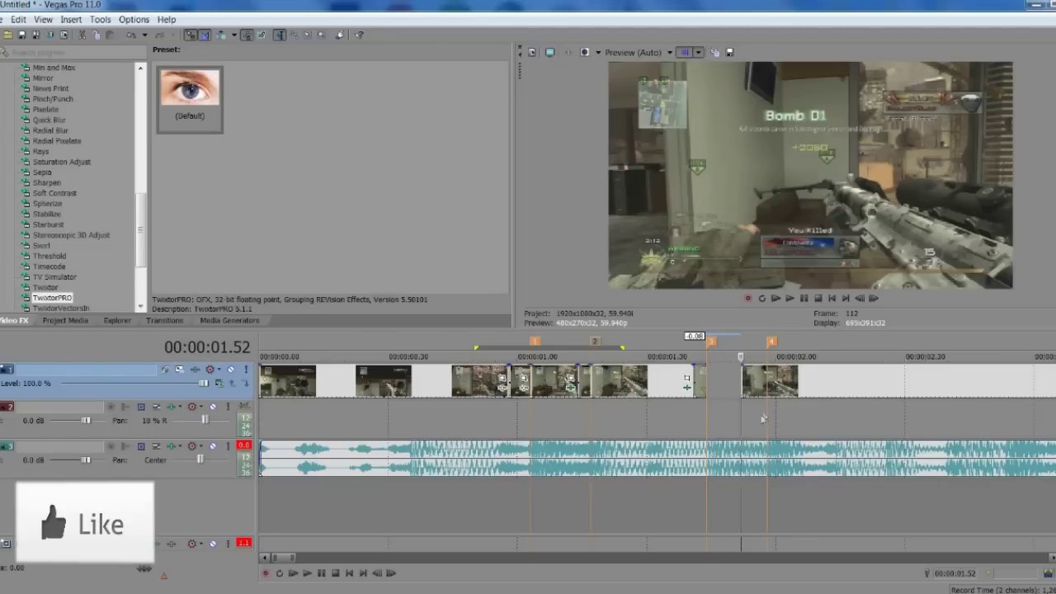
Move the last video segment back to start at marker 3 and split it three frames in, at 00:00:01.47
{"action": "left_click_drag", "start_coordinate": [813, 398], "coordinate": [777, 395]}
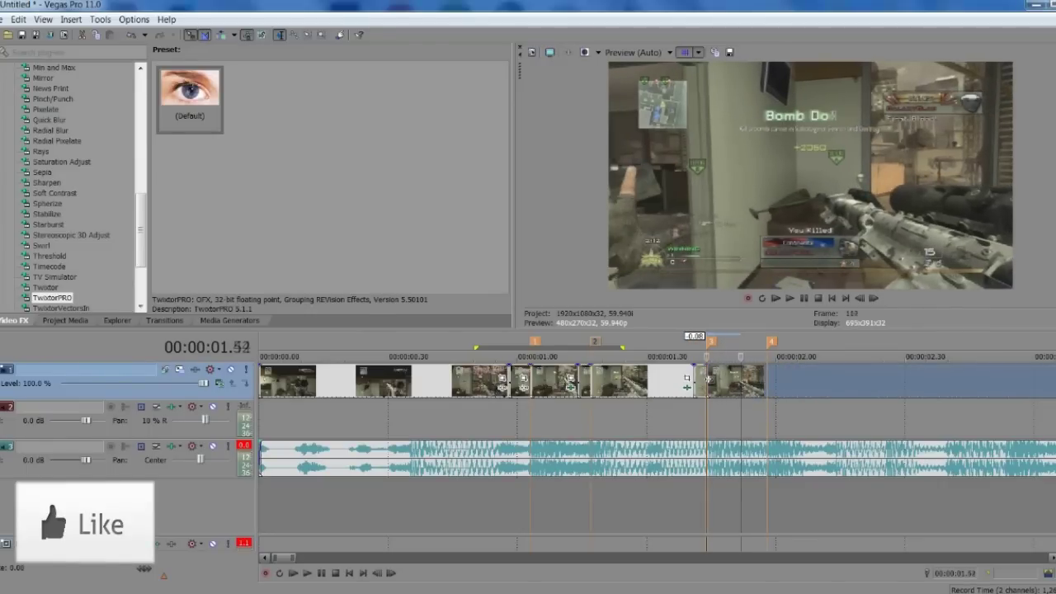
{"action": "left_click", "coordinate": [708, 379]}
{"action": "key", "text": "Right"}
{"action": "key", "text": "Right"}
{"action": "key", "text": "Right"}
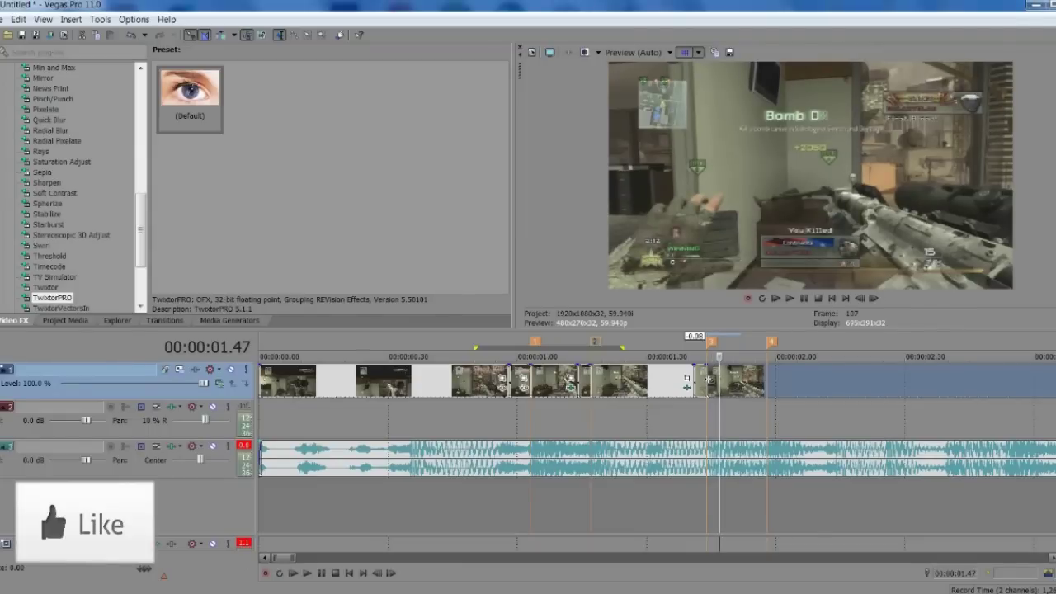
{"action": "key", "text": "s"}
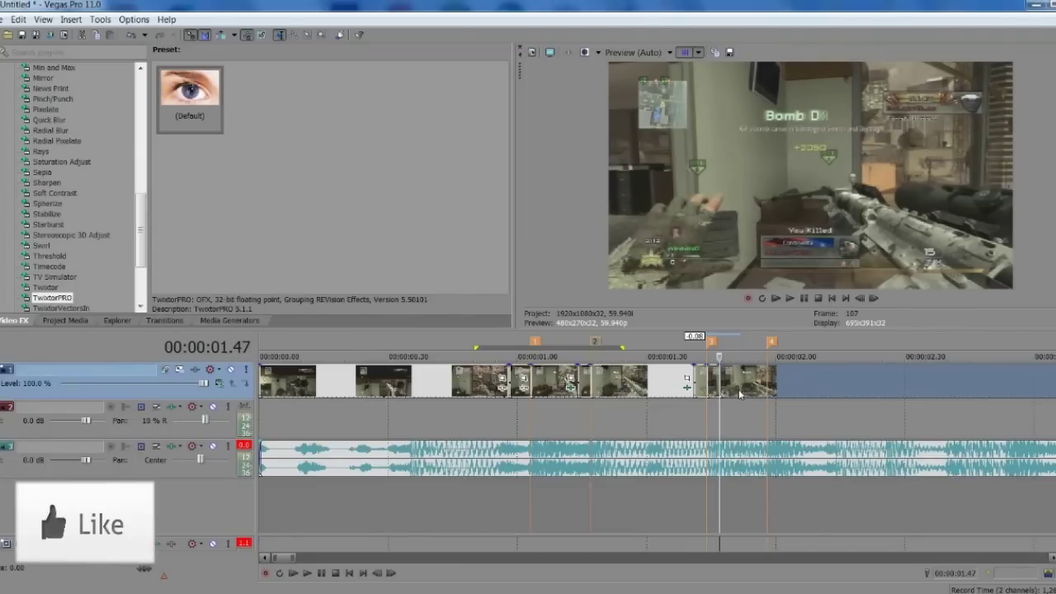
Shift the last segment forward past marker 4 and extend the end of the short piece at marker 3 by 9 frames
{"action": "left_click_drag", "start_coordinate": [739, 394], "coordinate": [815, 395]}
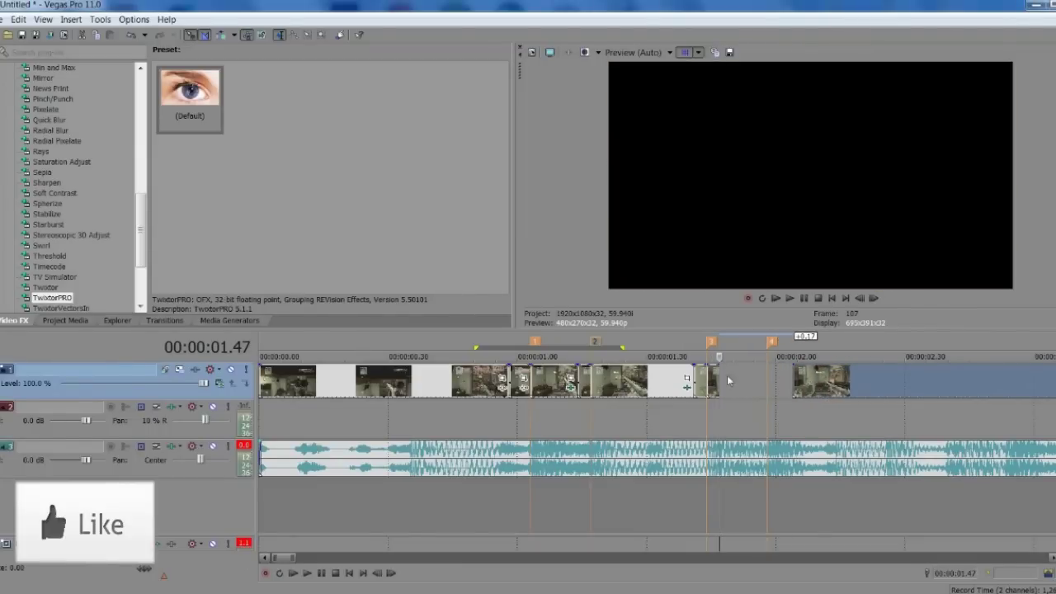
{"action": "left_click_drag", "start_coordinate": [719, 378], "coordinate": [754, 378]}
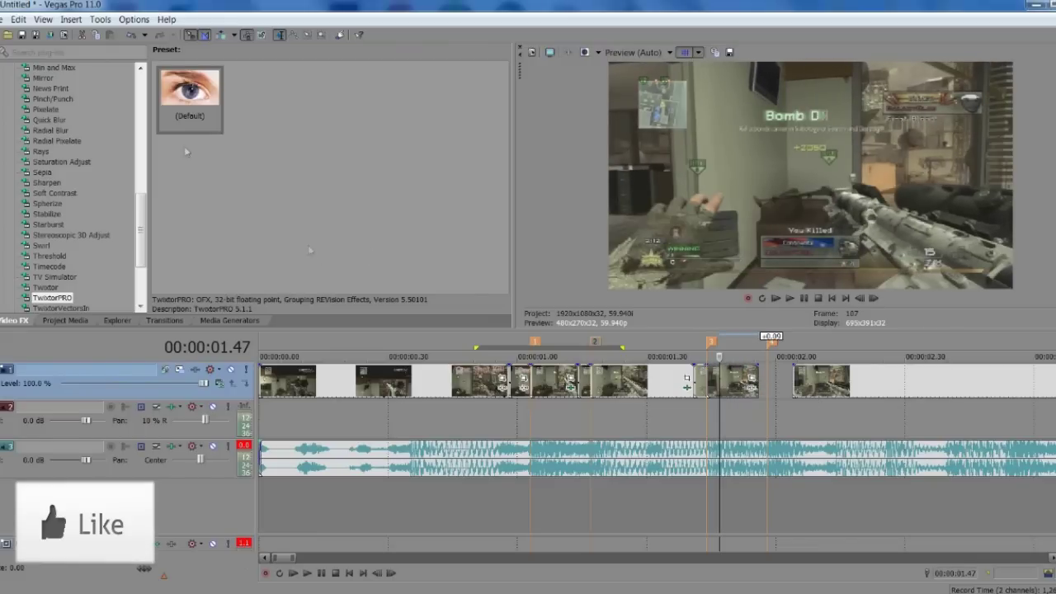
Apply the default TwixtorPRO effect to the piece at marker 3, set Speed % to 2, and close the effect settings
{"action": "left_click_drag", "start_coordinate": [191, 76], "coordinate": [540, 322]}
{"action": "left_click_drag", "start_coordinate": [686, 382], "coordinate": [710, 391]}
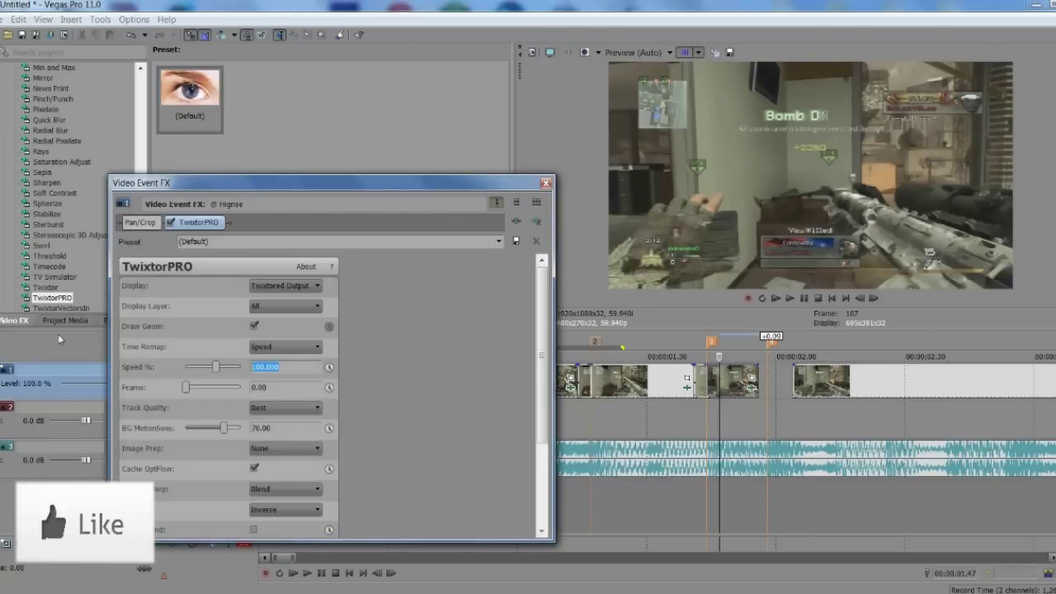
{"action": "type", "text": "2"}
{"action": "key", "text": "Return"}
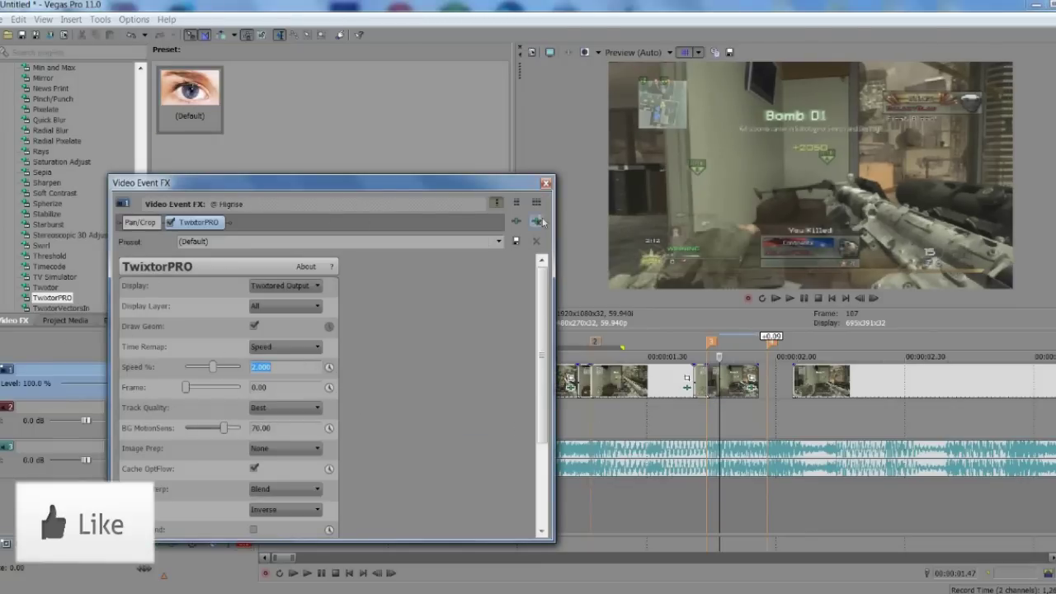
{"action": "left_click", "coordinate": [547, 182]}
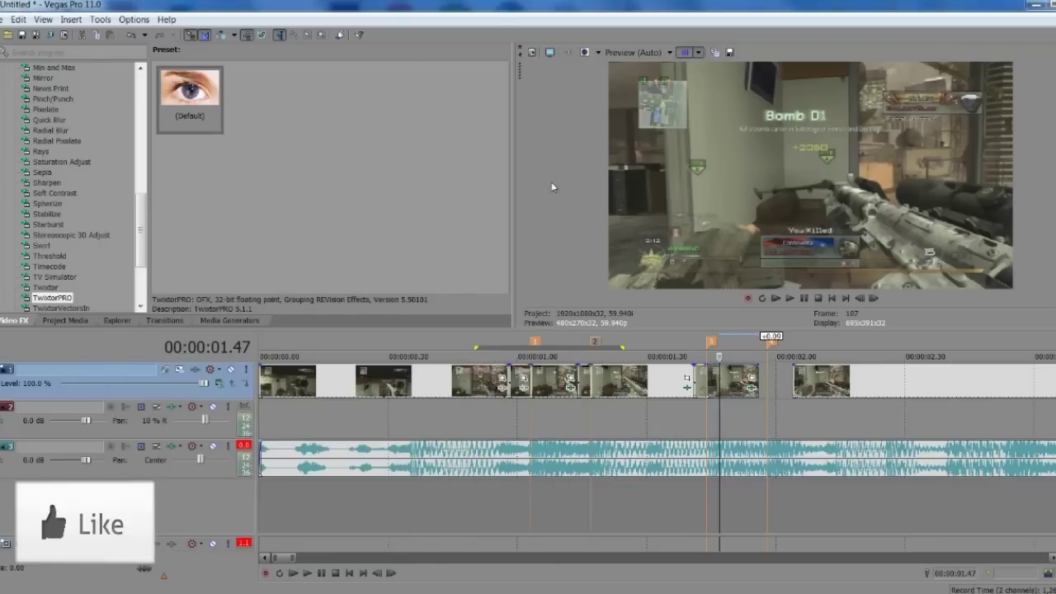
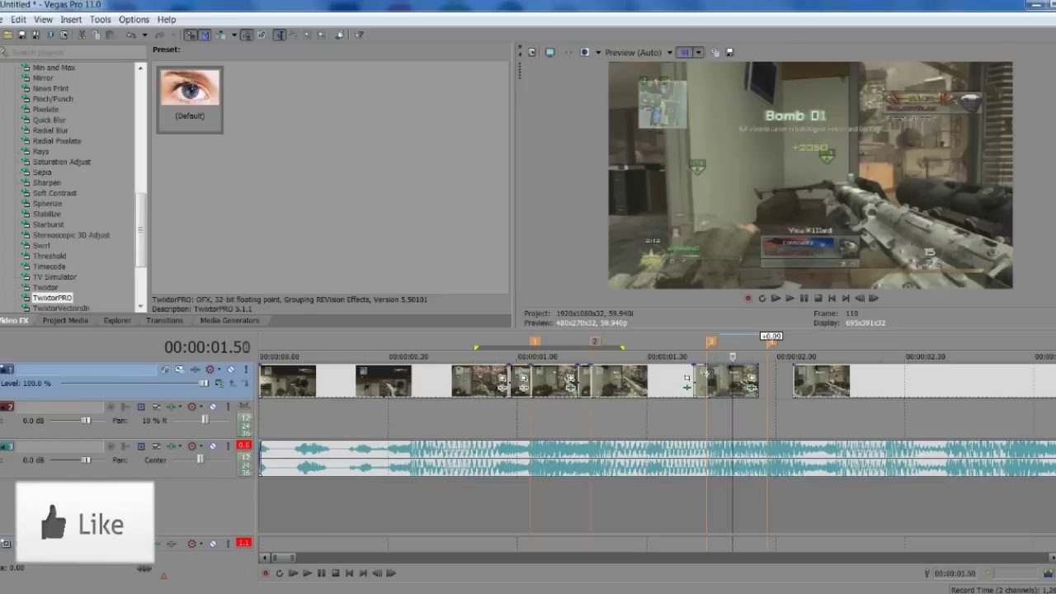
Trim the end of the TwixtorPRO piece at marker 3 back by one frame, short of marker 4
{"action": "key", "text": "Left"}
{"action": "key", "text": "Left"}
{"action": "key", "text": "Left"}
{"action": "key", "text": "Left"}
{"action": "key", "text": "Left"}
{"action": "key", "text": "Left"}
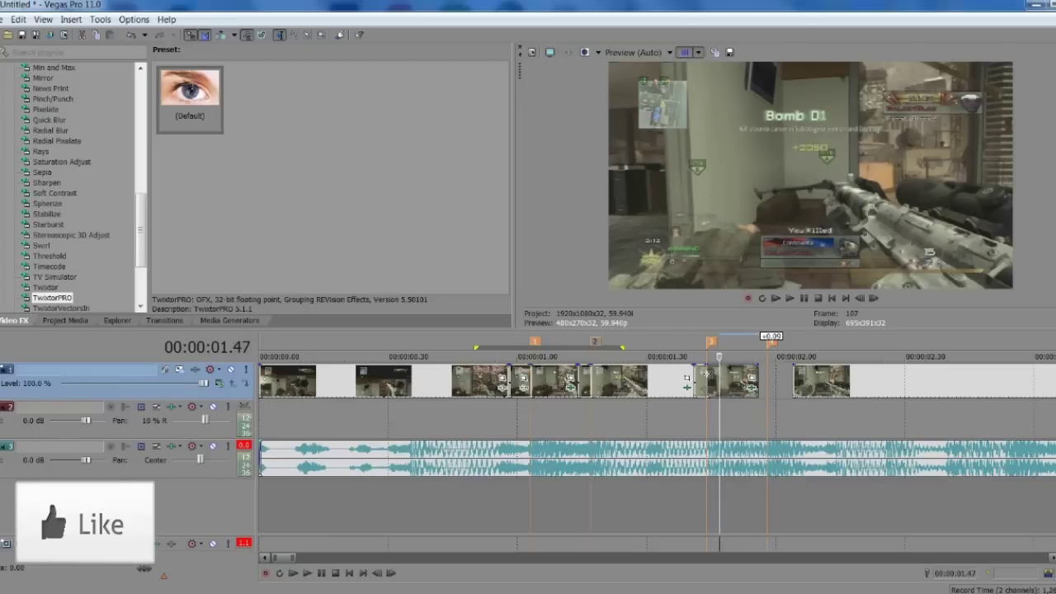
{"action": "left_click_drag", "start_coordinate": [757, 375], "coordinate": [758, 376]}
{"action": "left_click", "coordinate": [758, 376]}
{"action": "scroll", "coordinate": [758, 375], "scroll_direction": "up", "scroll_amount": 1}
{"action": "scroll", "coordinate": [758, 376], "scroll_direction": "up", "scroll_amount": 2}
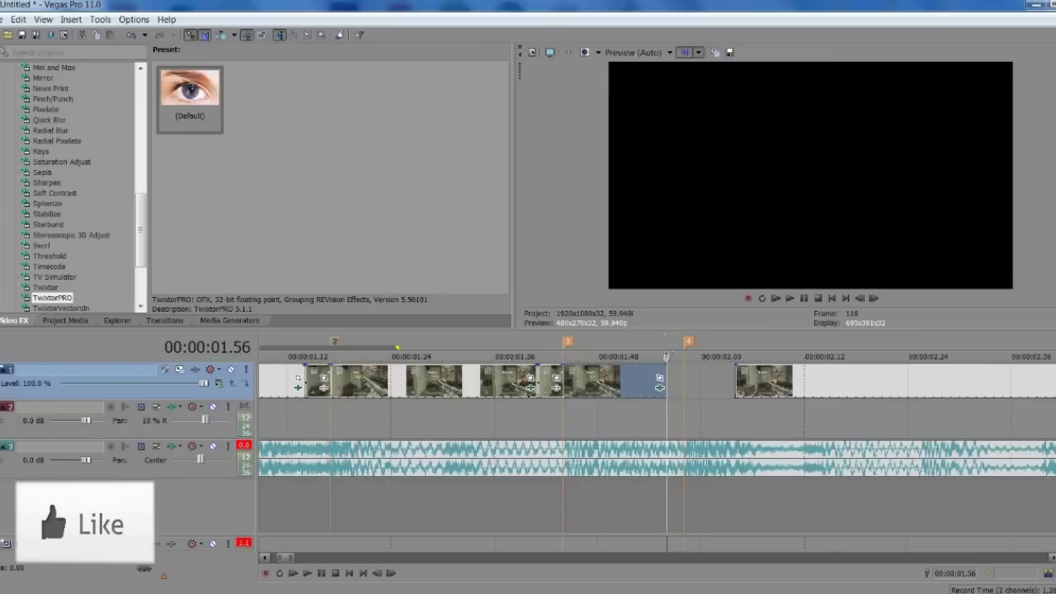
{"action": "left_click_drag", "start_coordinate": [665, 377], "coordinate": [658, 378]}
{"action": "left_click", "coordinate": [690, 342]}
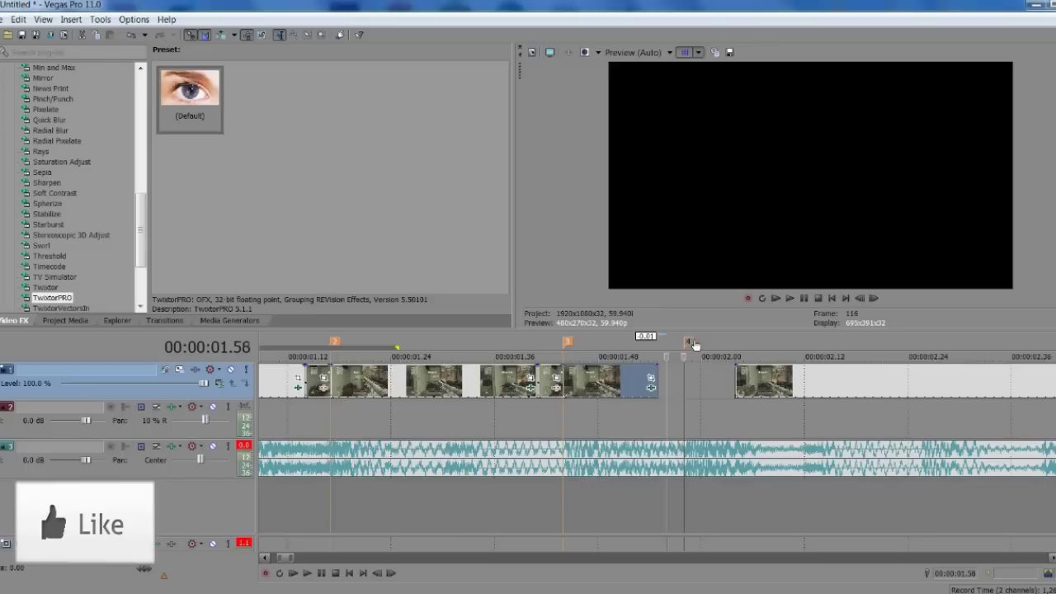
Animate the TwixtorPRO Speed % of the marker 3 piece and set a keyframe of 1200 at its end
{"action": "left_click", "coordinate": [652, 388]}
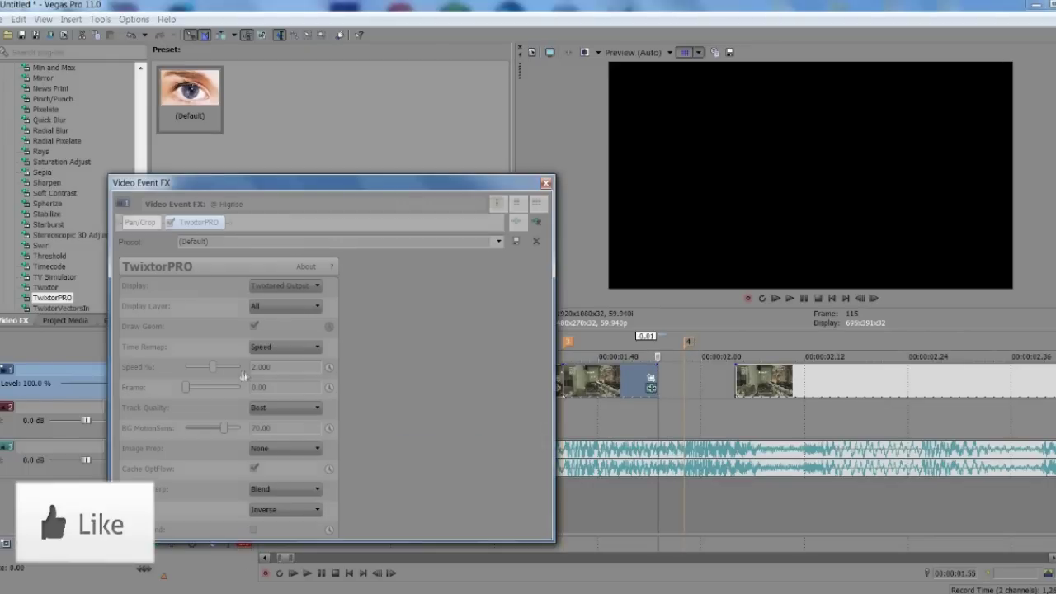
{"action": "left_click", "coordinate": [328, 368]}
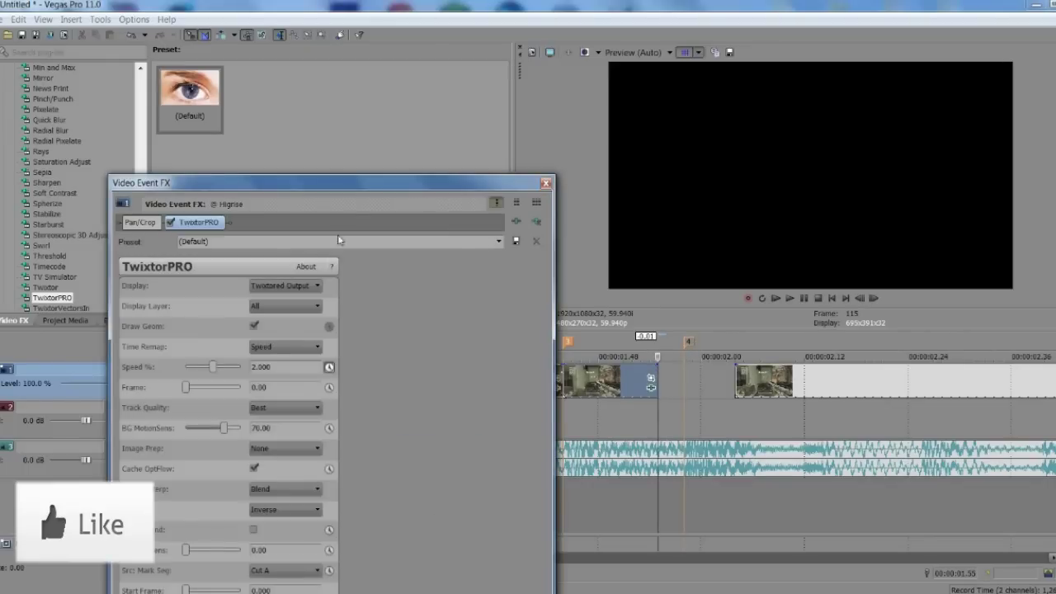
{"action": "mouse_move", "coordinate": [350, 174]}
{"action": "left_mouse_down"}
{"action": "mouse_move", "coordinate": [347, 486]}
{"action": "mouse_move", "coordinate": [359, 173]}
{"action": "left_mouse_up"}
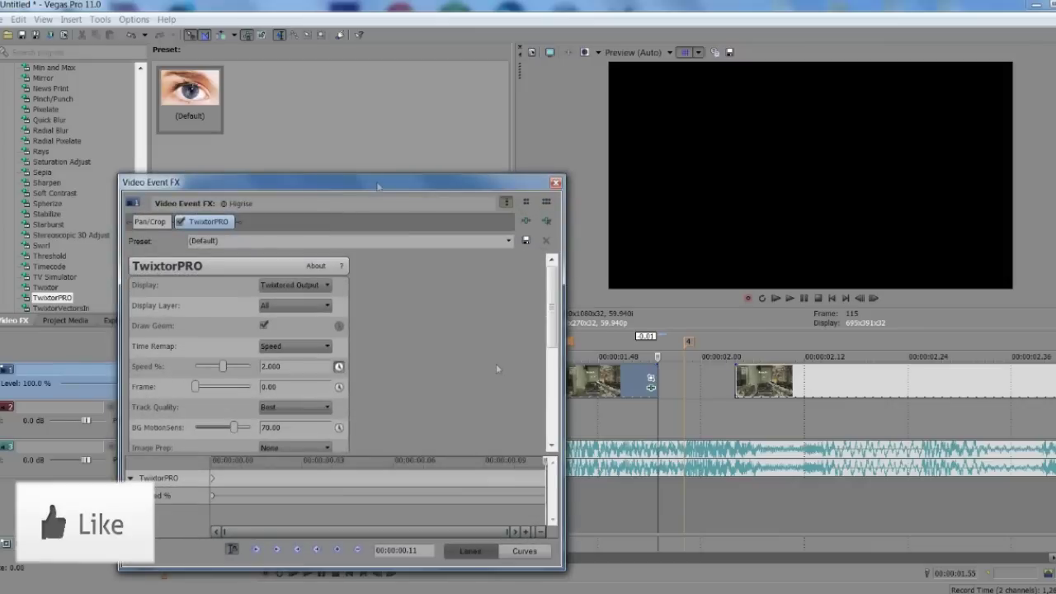
{"action": "left_click", "coordinate": [287, 366]}
{"action": "type", "text": "12"}
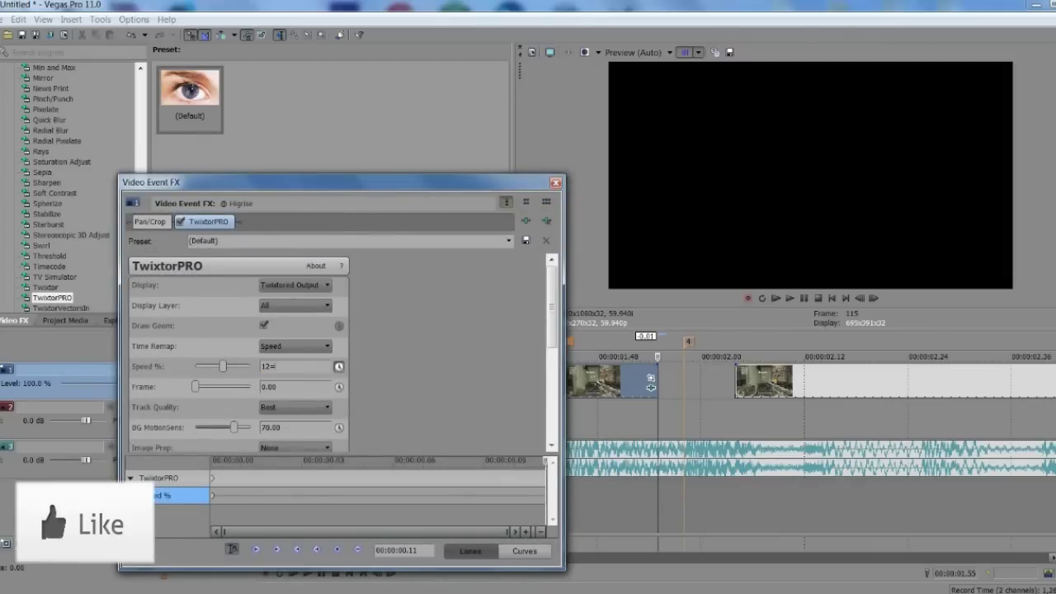
{"action": "type", "text": "00"}
{"action": "key", "text": "Return"}
Add a Speed % keyframe of 2 three frames before the end of the piece and close the effect settings
{"action": "left_click", "coordinate": [859, 298]}
{"action": "left_click", "coordinate": [860, 298]}
{"action": "left_click", "coordinate": [860, 298]}
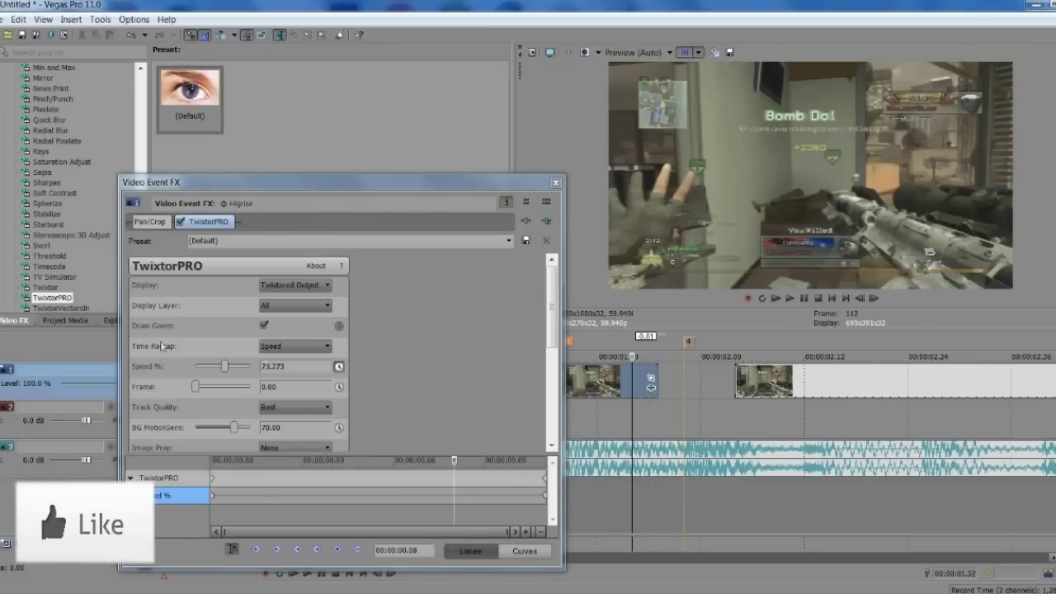
{"action": "left_click_drag", "start_coordinate": [285, 365], "coordinate": [186, 341]}
{"action": "type", "text": "2.8"}
{"action": "key", "text": "Return"}
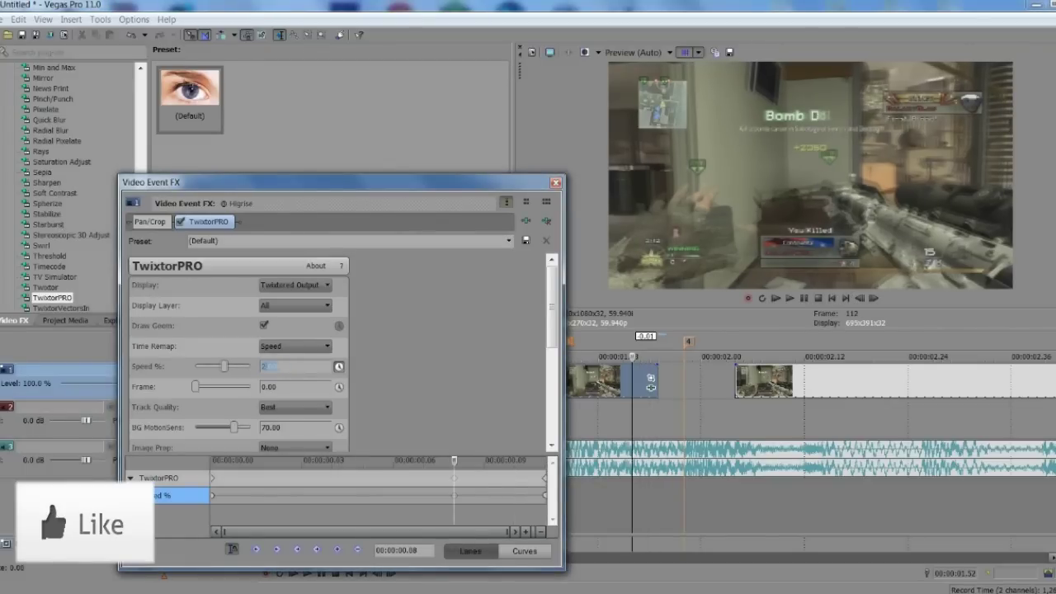
{"action": "left_click", "coordinate": [556, 183]}
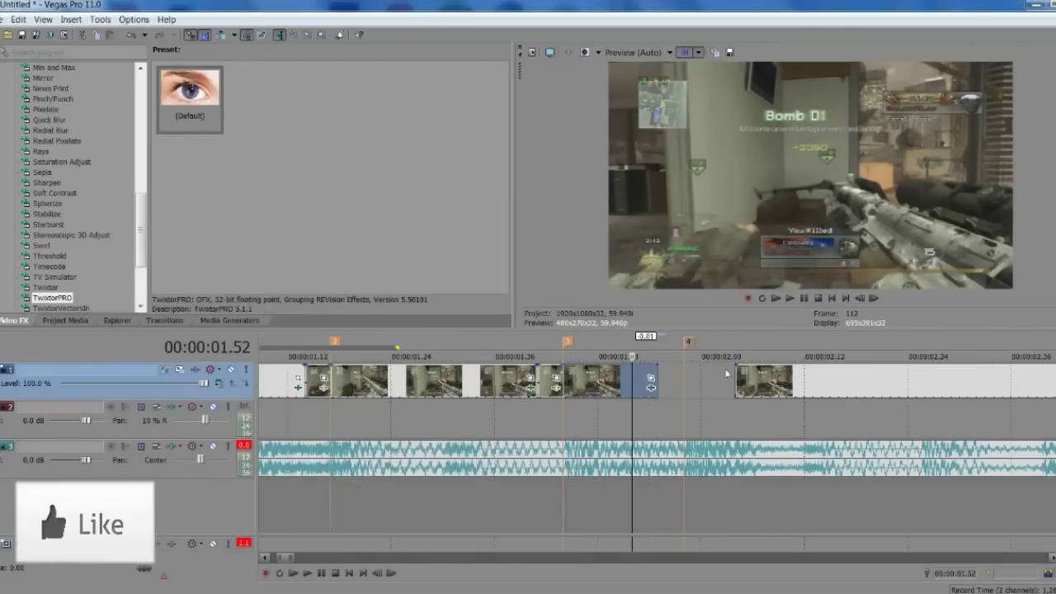
Move the last video segment back against the end of the marker 3 piece and play on from that joint
{"action": "left_click_drag", "start_coordinate": [810, 384], "coordinate": [665, 381]}
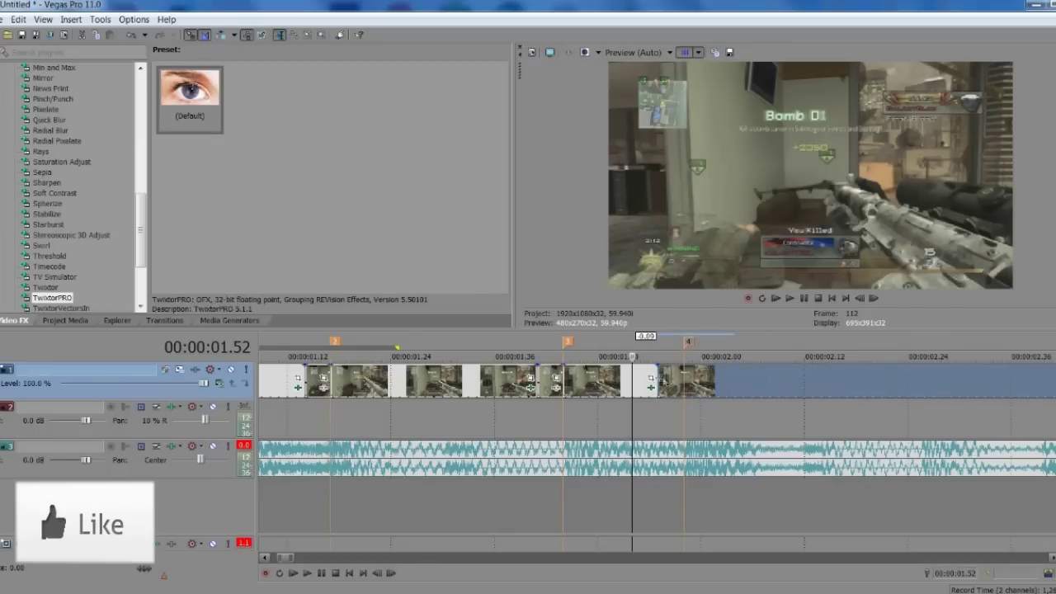
{"action": "left_click", "coordinate": [659, 377]}
{"action": "left_click", "coordinate": [804, 299]}
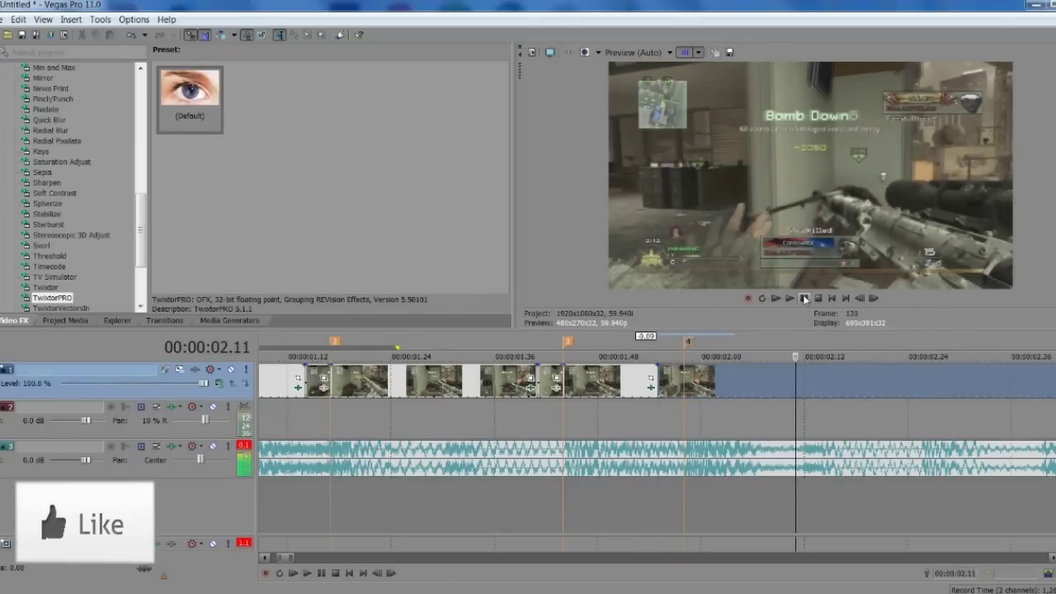
Split the last video segment at 00:00:02.07 and trim the end of the new short piece back to marker 4
{"action": "key", "text": "Left"}
{"action": "key", "text": "Left"}
{"action": "key", "text": "Left"}
{"action": "key", "text": "Left"}
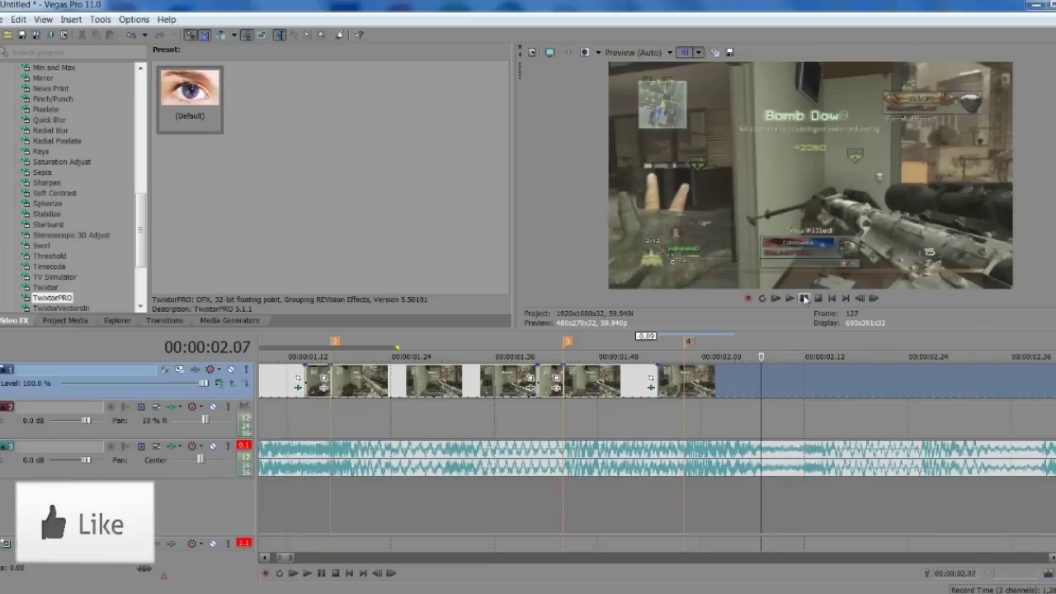
{"action": "key", "text": "s"}
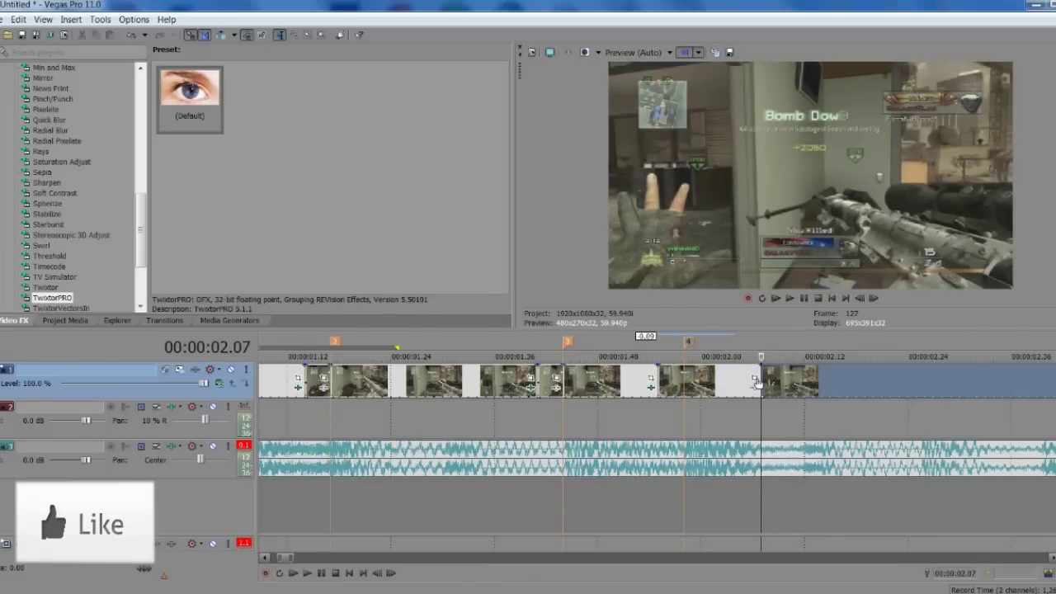
{"action": "left_click_drag", "start_coordinate": [760, 382], "coordinate": [683, 380]}
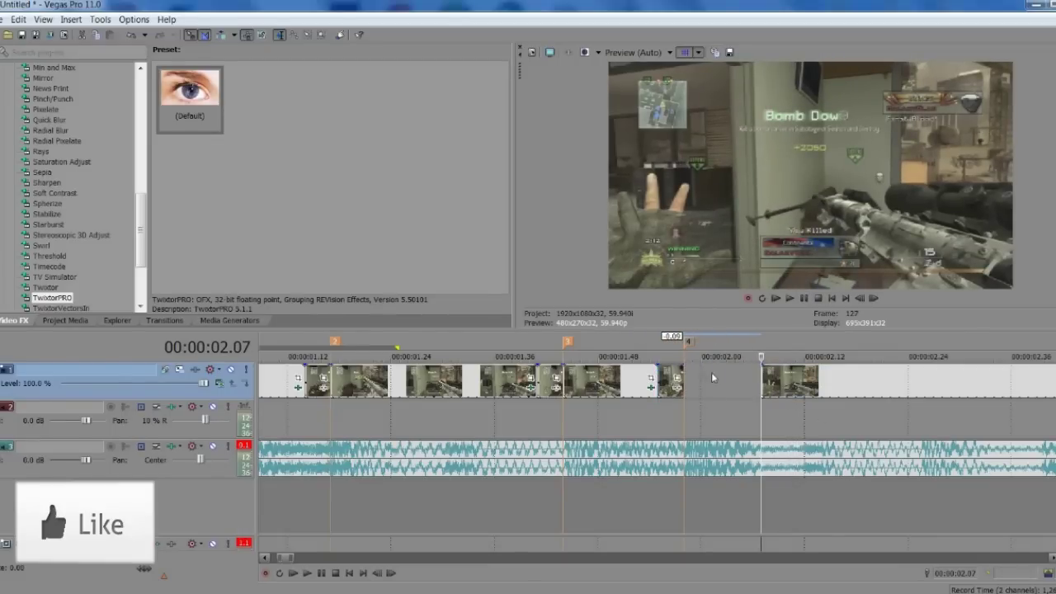
Move the last video segment back to start at marker 4 and split it three frames in, at 00:00:02.01
{"action": "left_click_drag", "start_coordinate": [787, 388], "coordinate": [687, 379]}
{"action": "left_click", "coordinate": [687, 378]}
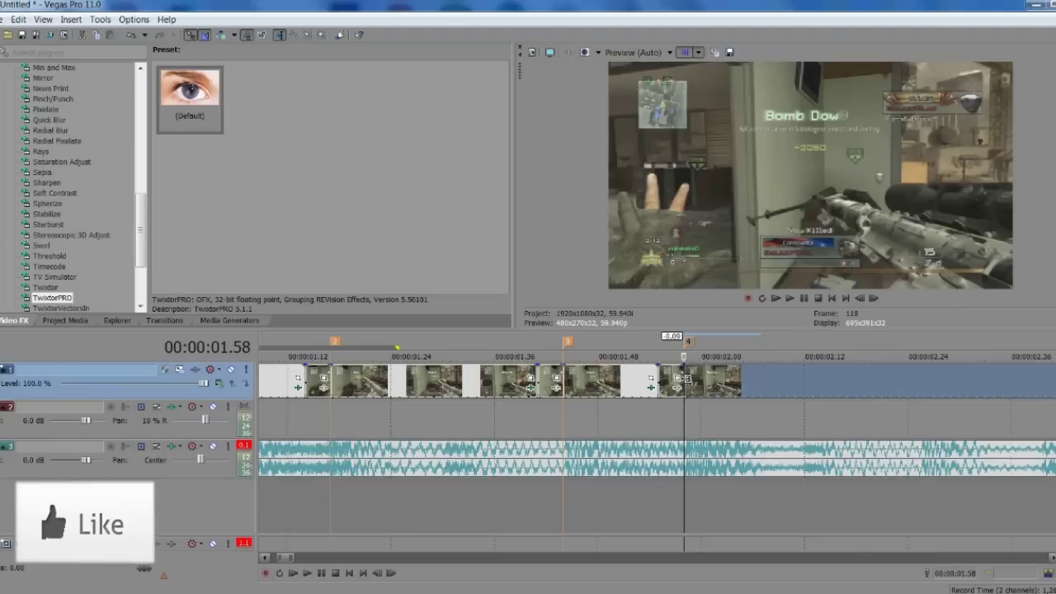
{"action": "key", "text": "Right"}
{"action": "key", "text": "Right"}
{"action": "key", "text": "Right"}
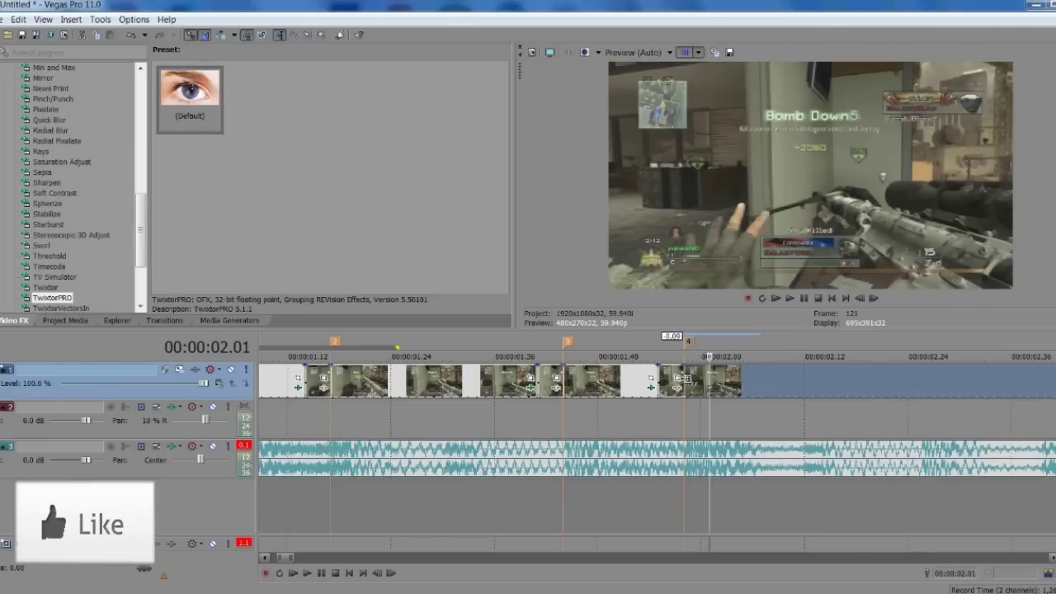
Shift the last segment forward past 00:00:02.24 and extend the end of the short piece at marker 4 by 14 frames
{"action": "scroll", "coordinate": [687, 378], "scroll_direction": "up", "scroll_amount": 1}
{"action": "left_click_drag", "start_coordinate": [695, 386], "coordinate": [1013, 388]}
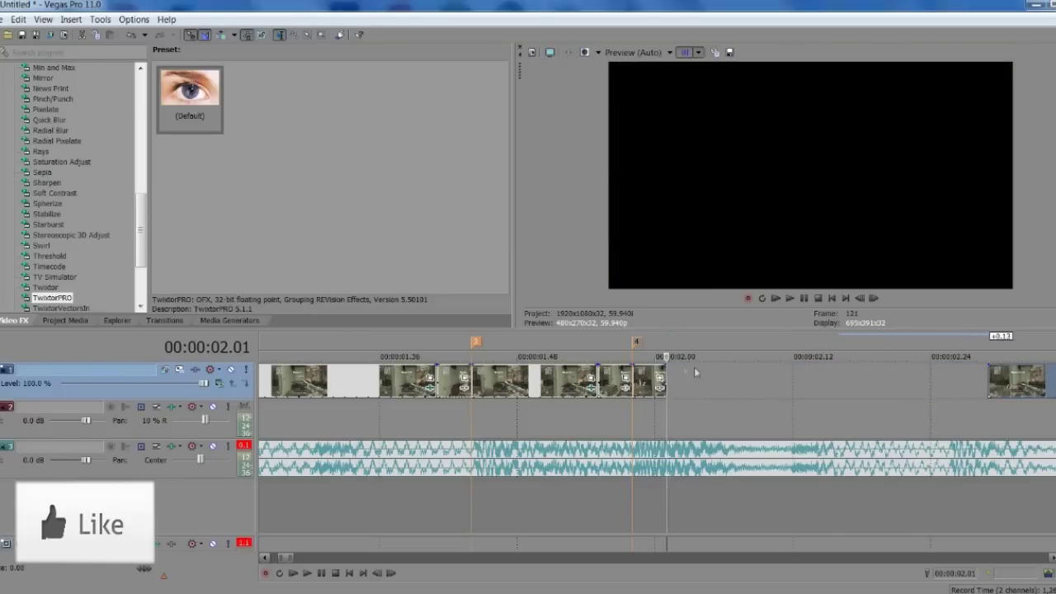
{"action": "left_click_drag", "start_coordinate": [666, 377], "coordinate": [827, 385]}
Apply the default TwixtorPRO effect to the piece at marker 4, set Speed % to 2, and close the effect settings
{"action": "left_click_drag", "start_coordinate": [189, 99], "coordinate": [773, 391]}
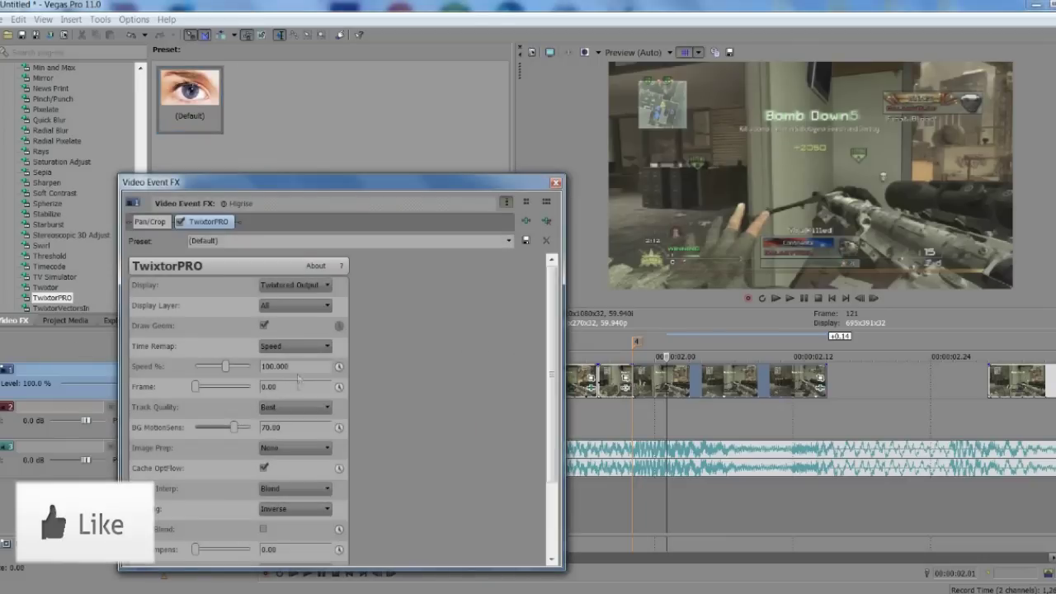
{"action": "double_click", "coordinate": [268, 367]}
{"action": "type", "text": "2"}
{"action": "key", "text": "Return"}
{"action": "left_click", "coordinate": [556, 182]}
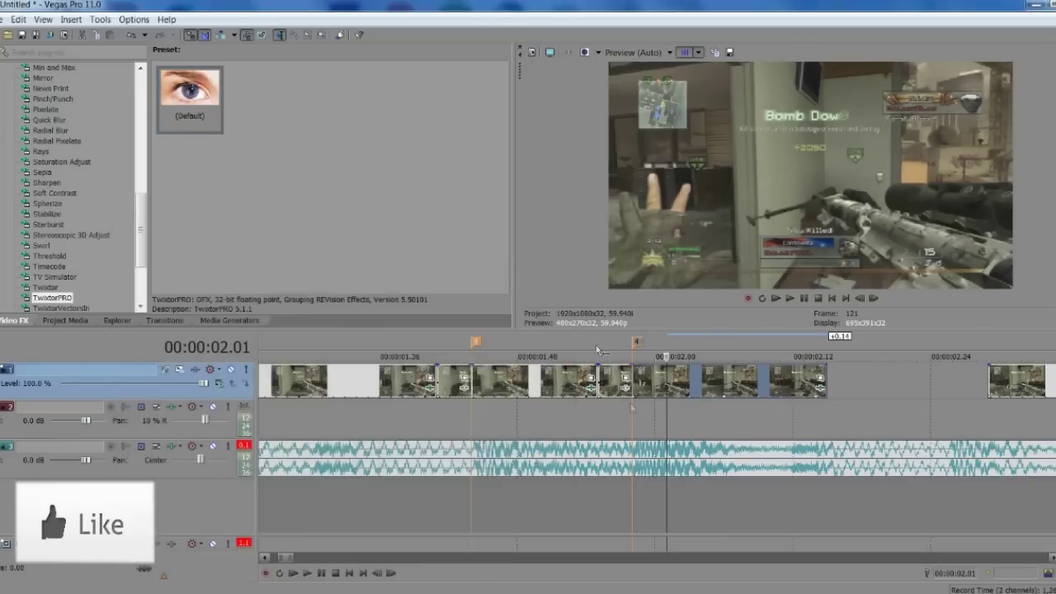
Select the range from 00:00:00.31 to 00:00:02.12, play back the synced section, and return to the project start
{"action": "left_click_drag", "start_coordinate": [638, 413], "coordinate": [348, 376]}
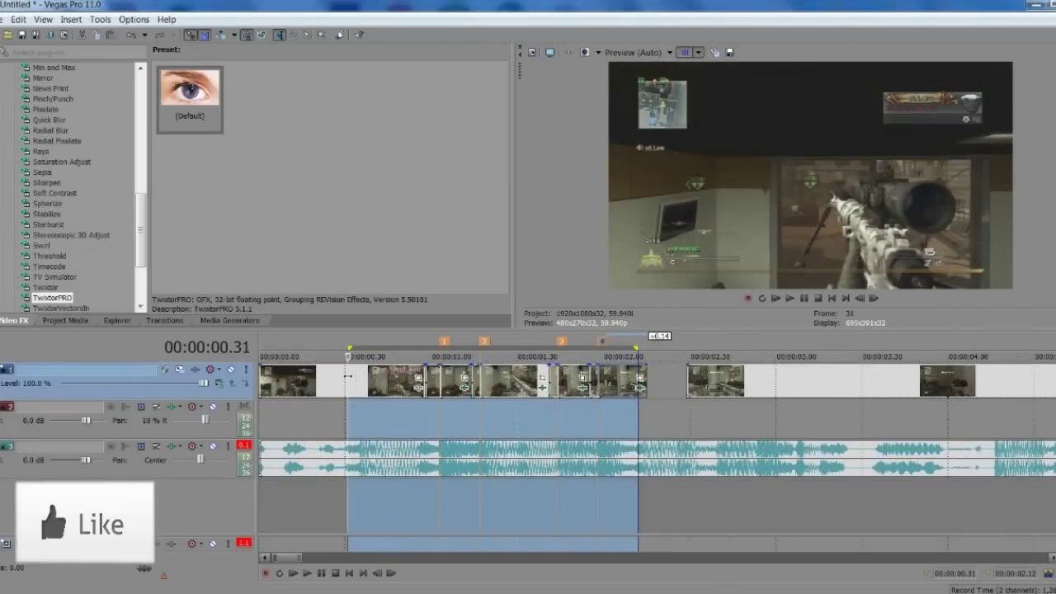
{"action": "left_click", "coordinate": [347, 376]}
{"action": "left_click", "coordinate": [793, 296]}
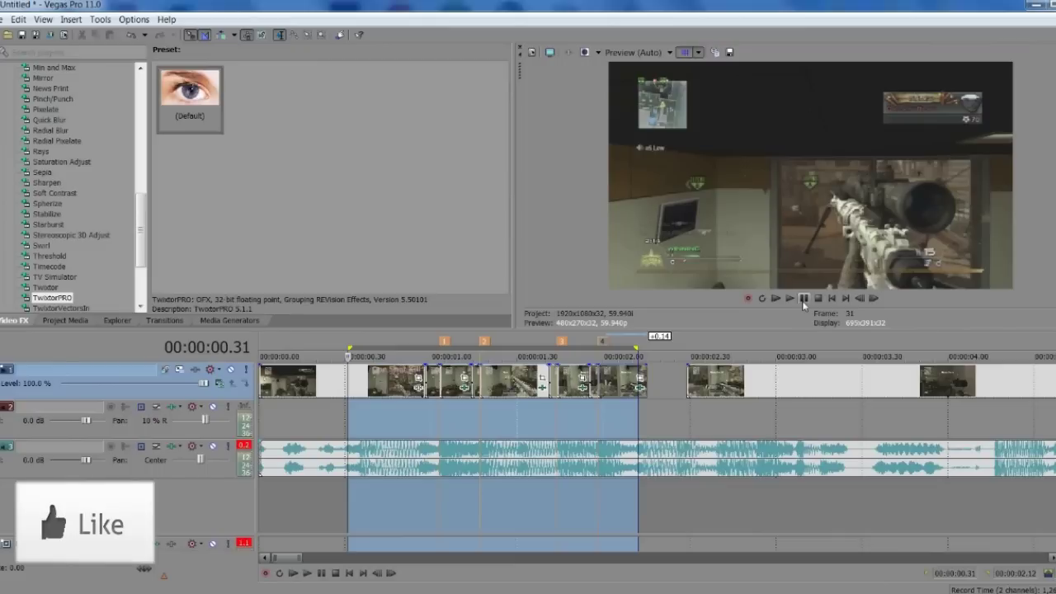
{"action": "left_click", "coordinate": [803, 302]}
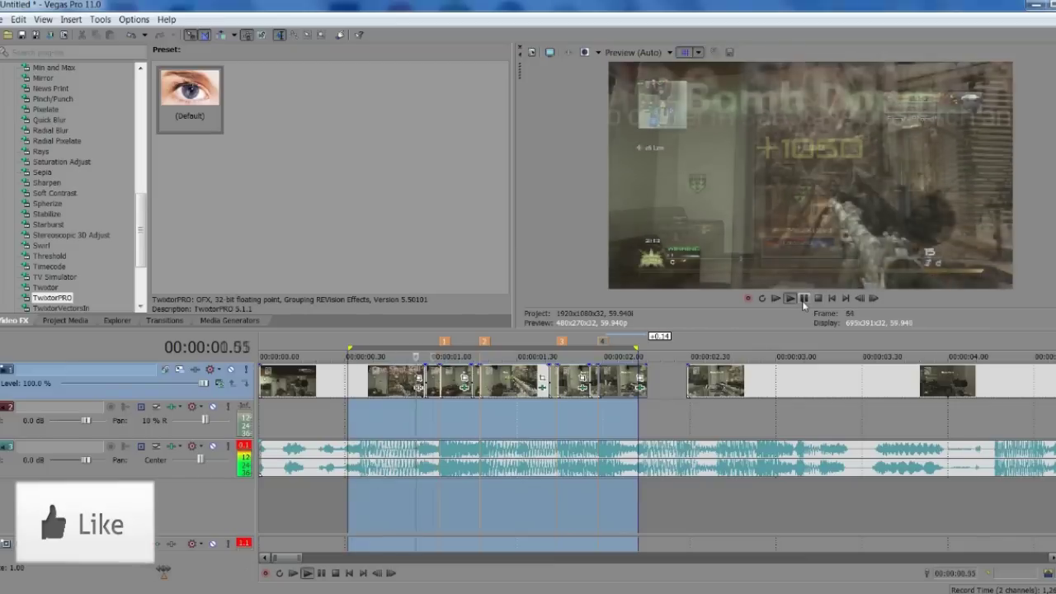
{"action": "left_click", "coordinate": [803, 300]}
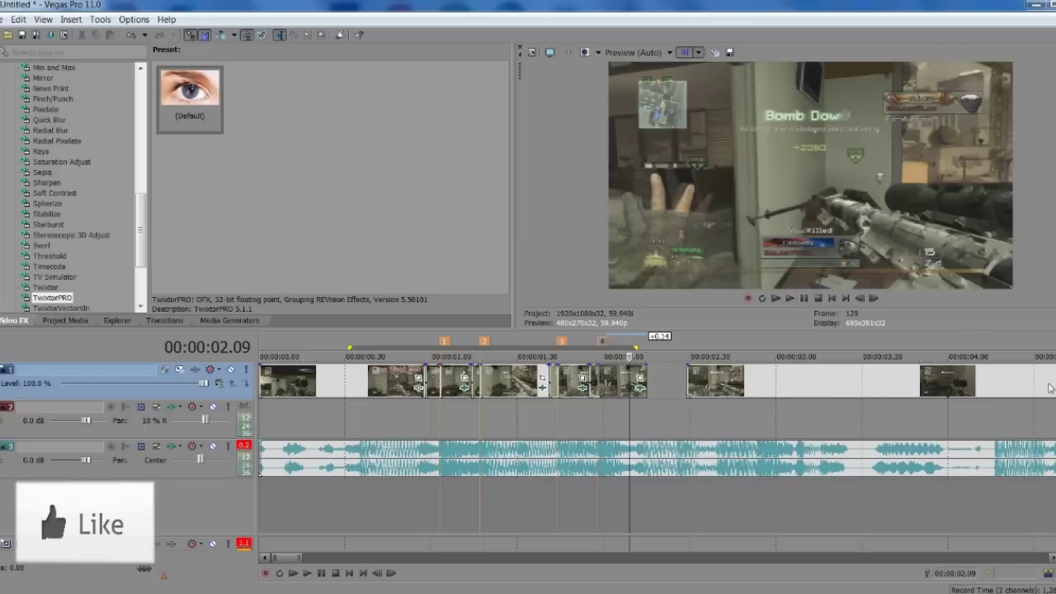
{"action": "left_click", "coordinate": [831, 299]}
{"action": "scroll", "coordinate": [569, 466], "scroll_direction": "down", "scroll_amount": 5}
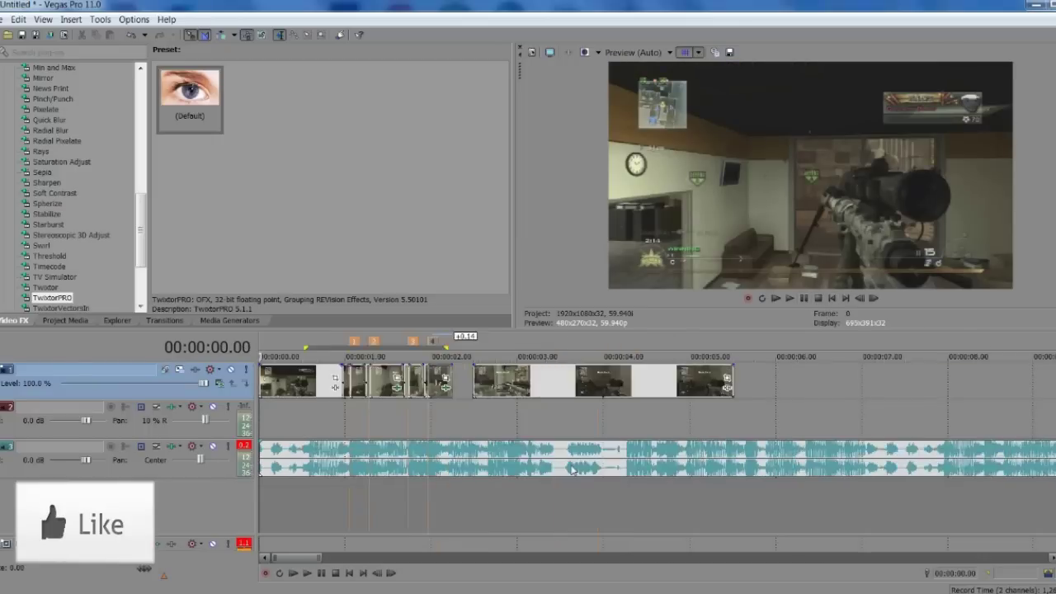